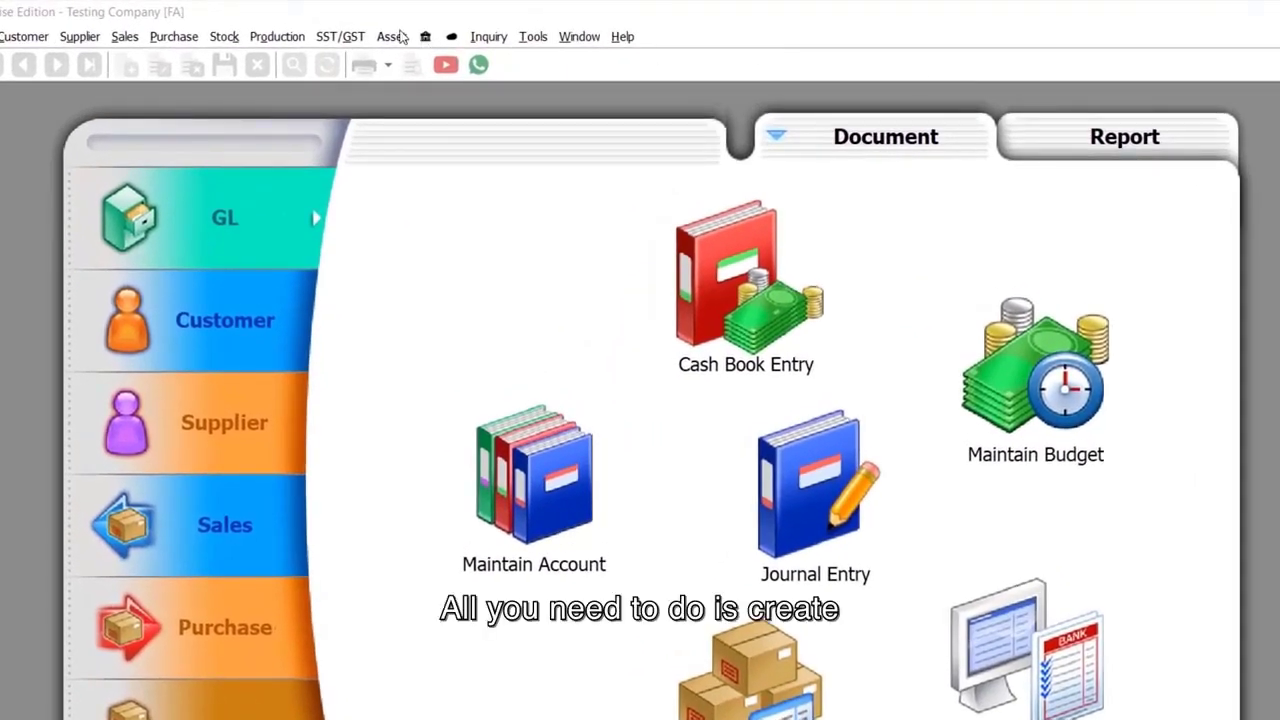
click(393, 36)
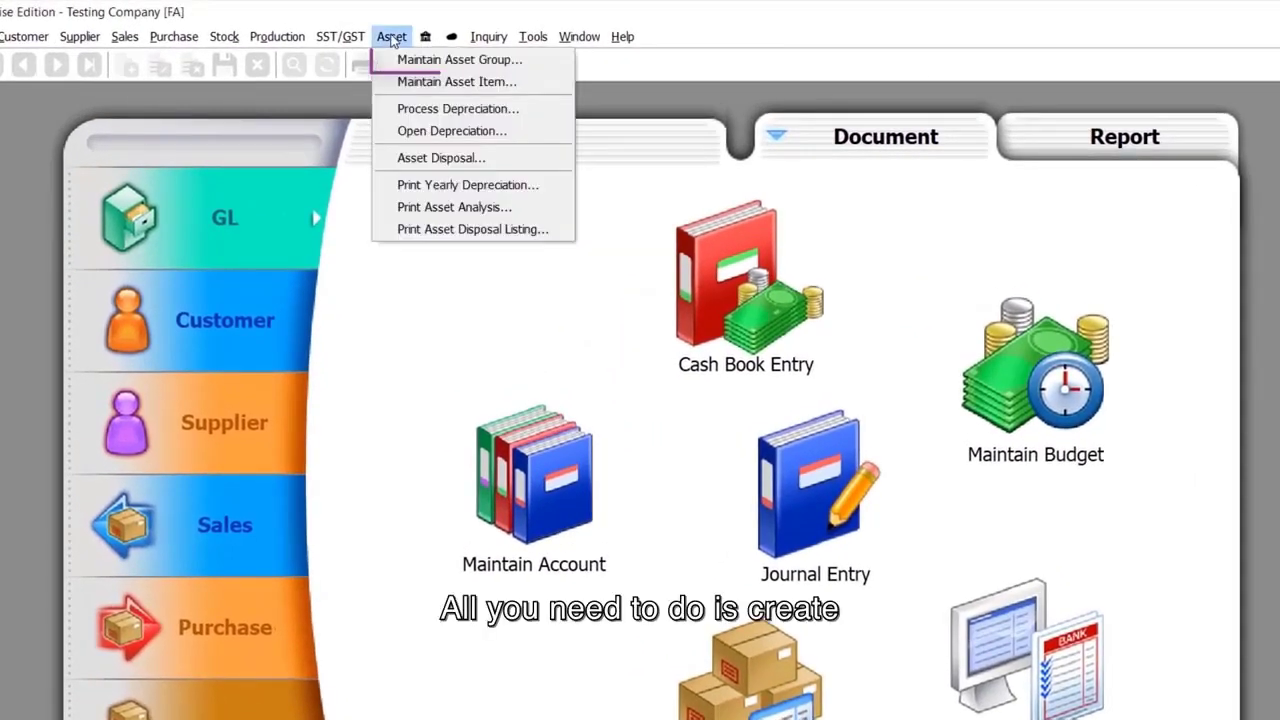
click(391, 60)
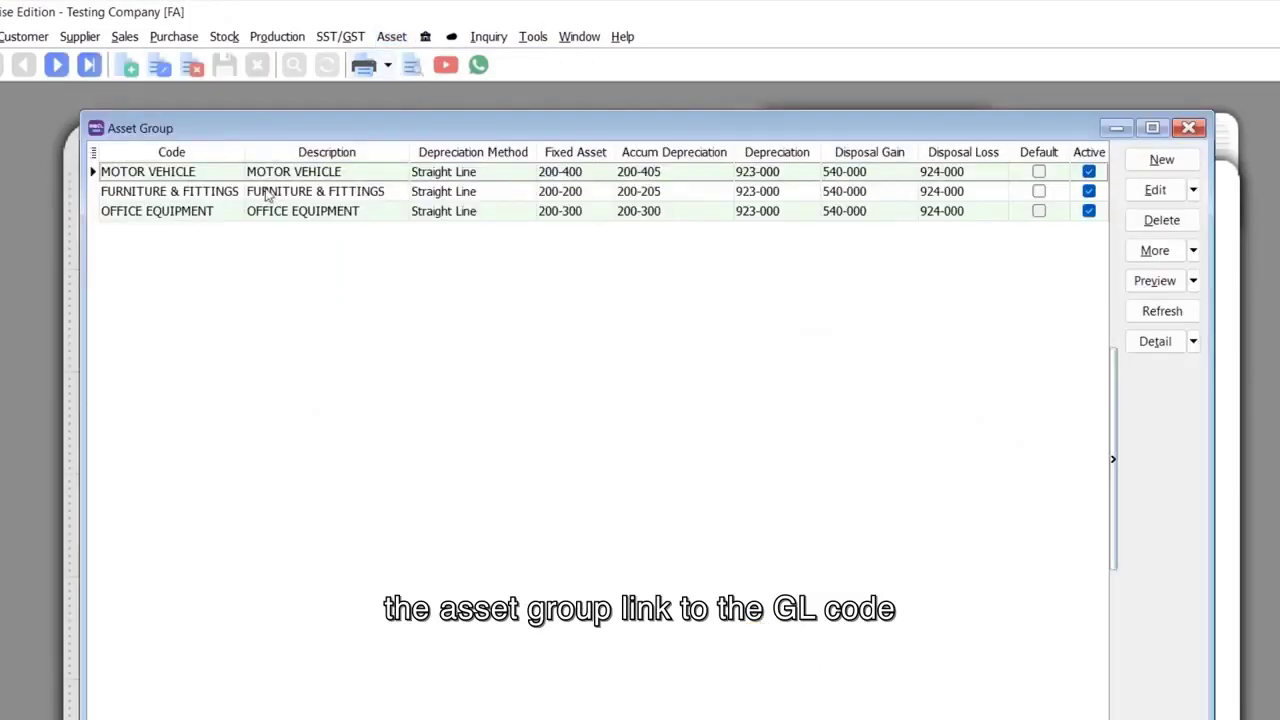
double_click(248, 175)
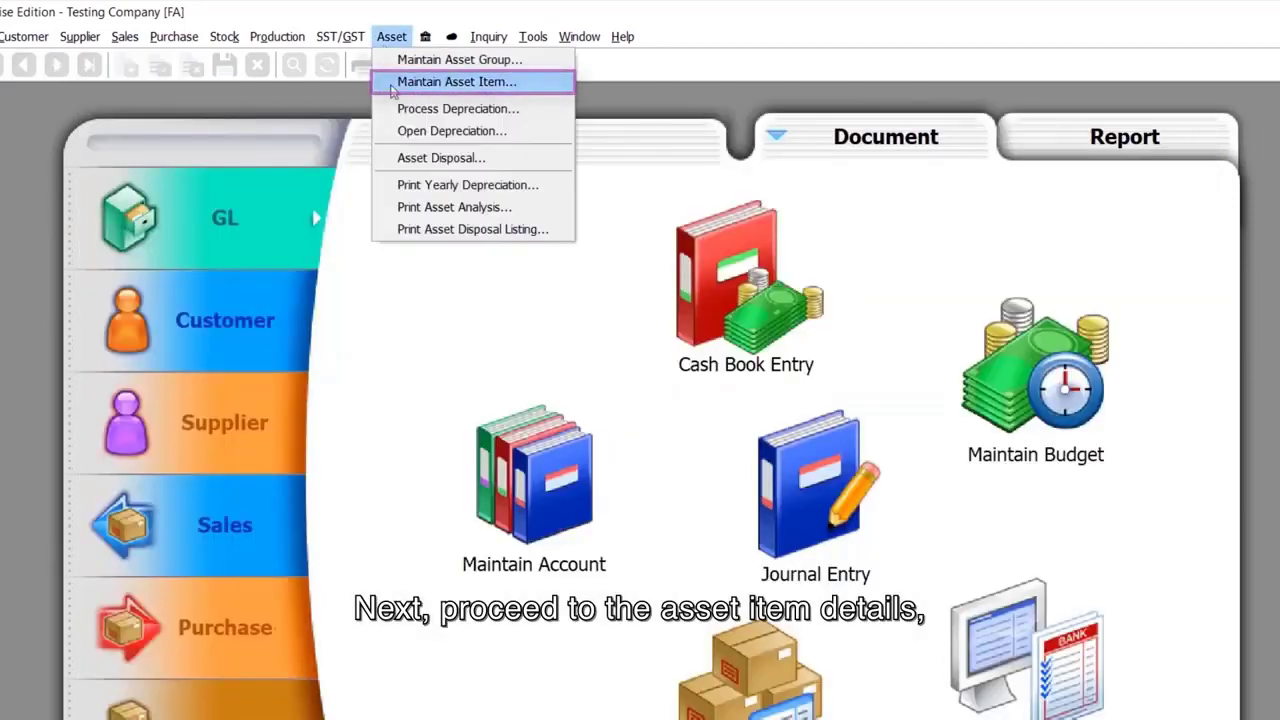
Step: Create asset item MV-BB3359 'LORRY ISUZU BB3359' in MOTOR VEHICLE, cost 150,000, five-year life
click(392, 82)
click(1192, 152)
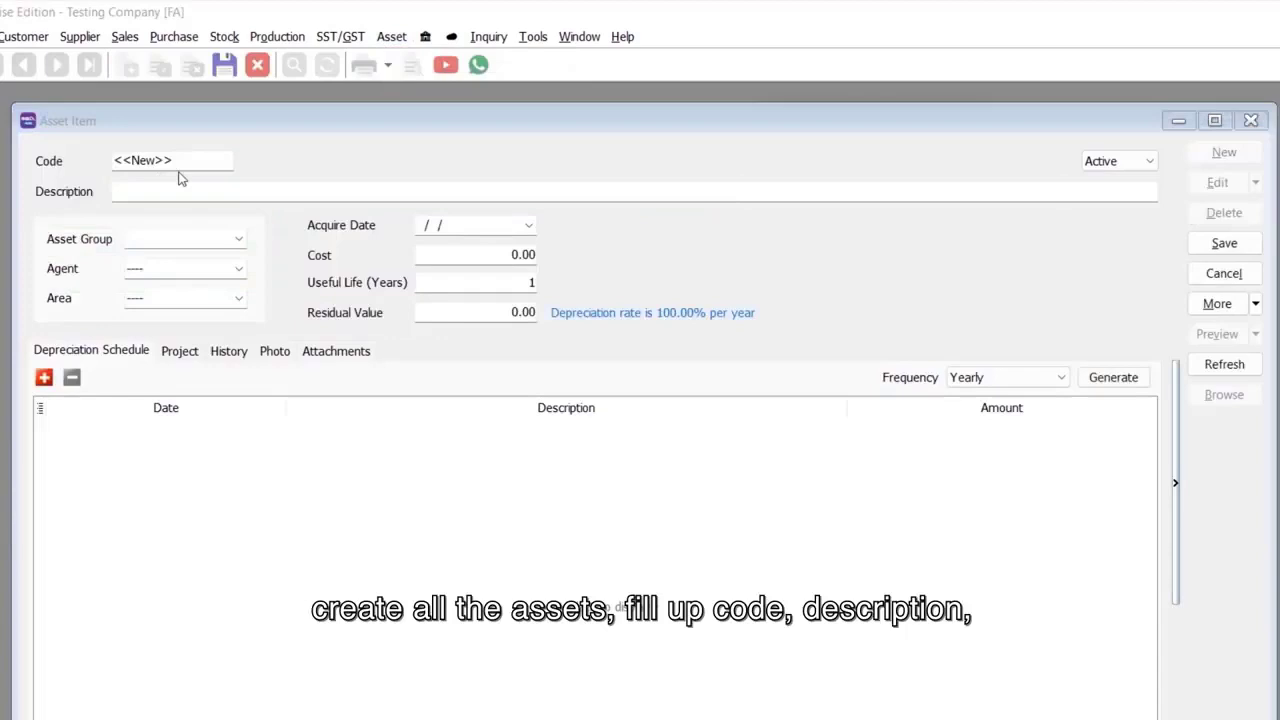
text(MV-BB3359)
key(Tab)
text(LORRY ISUZU BB3359)
click(239, 240)
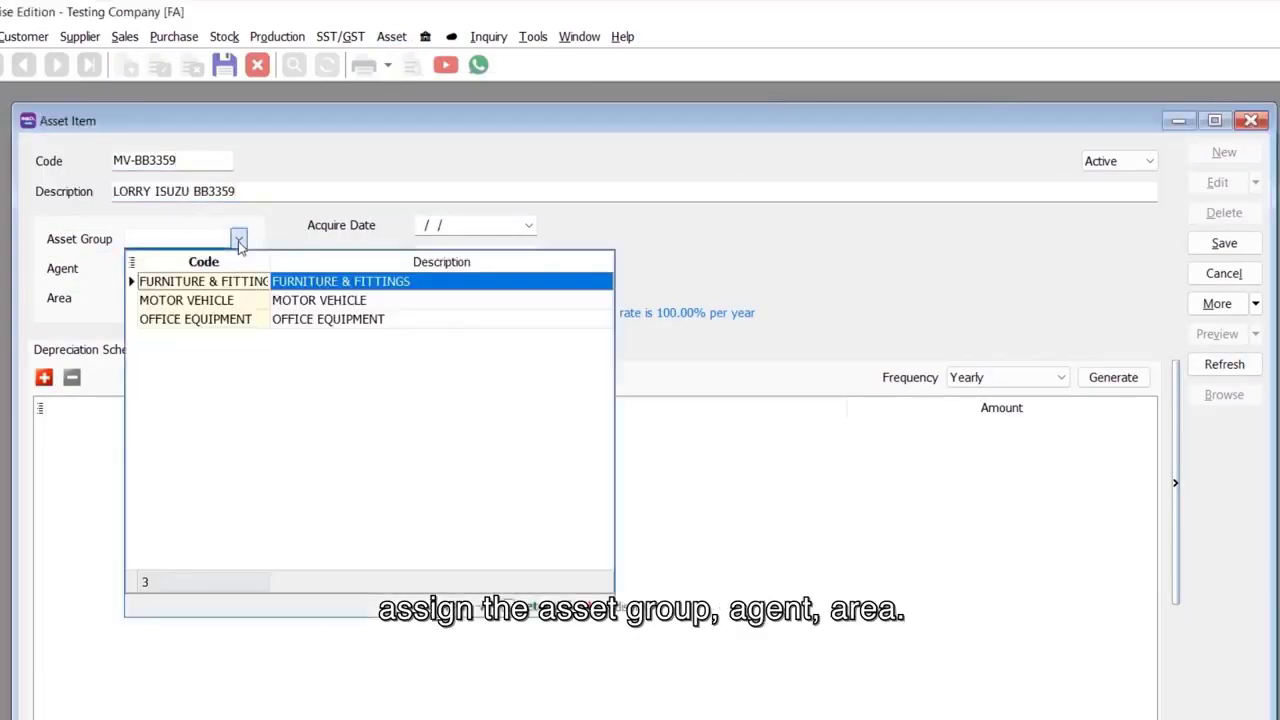
click(225, 299)
click(476, 232)
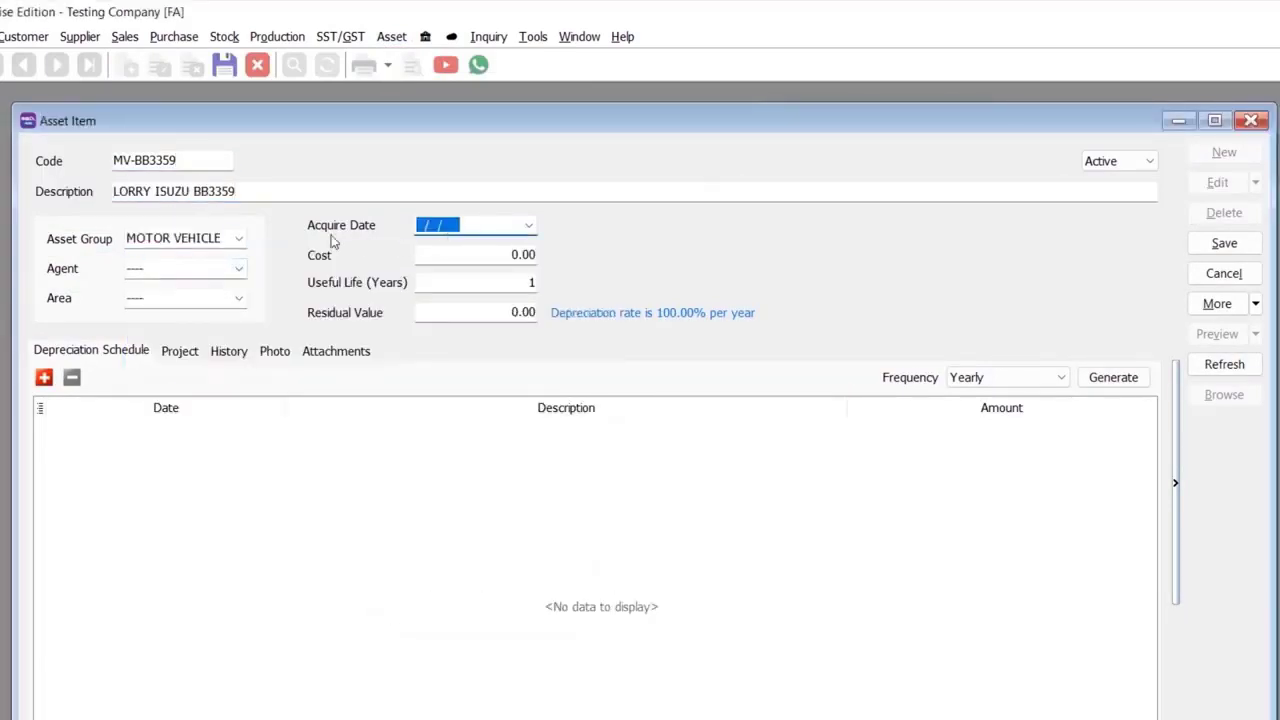
text(01/01/2021)
click(418, 255)
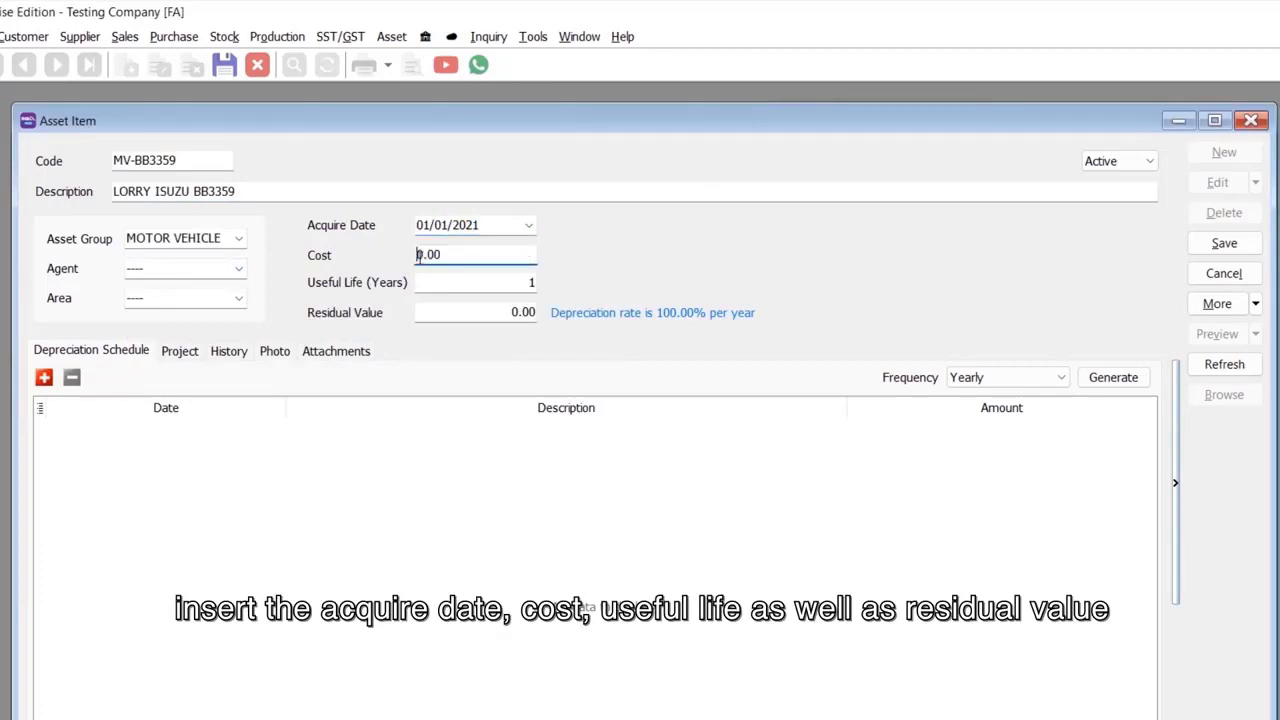
text(150000)
click(464, 280)
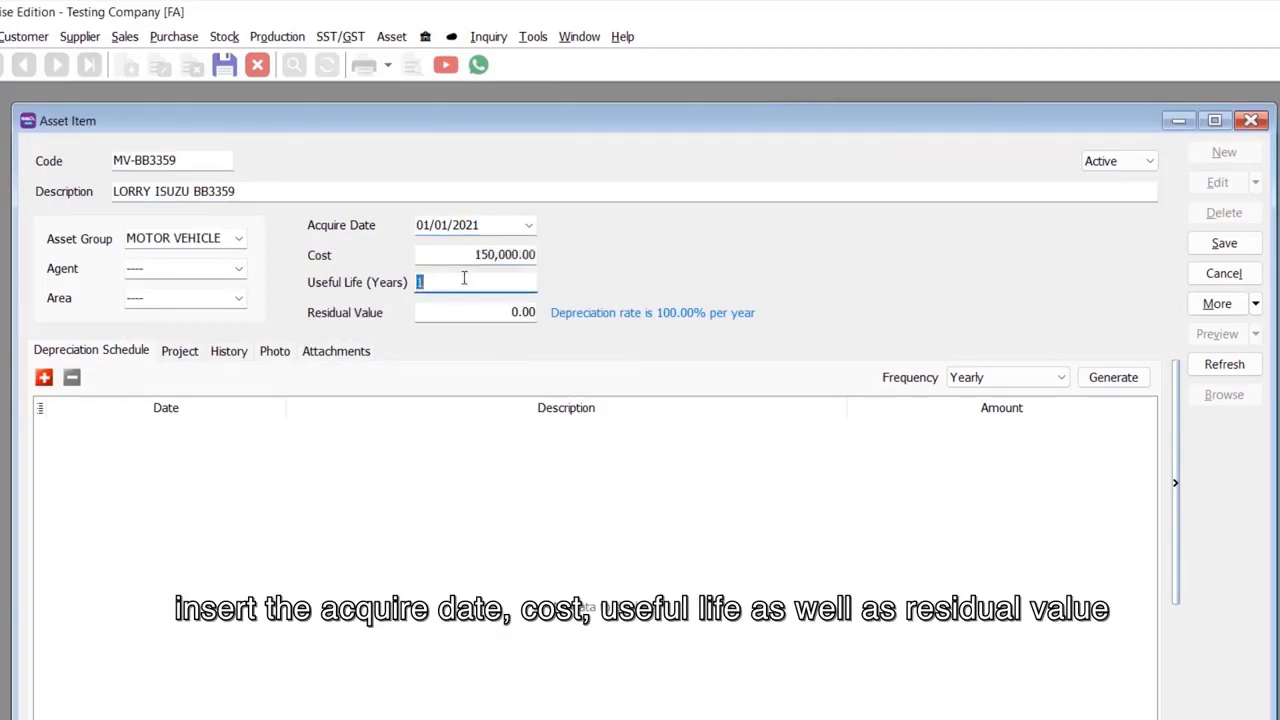
text(5)
Step: Generate a monthly depreciation schedule from 31/01/2021 and save the asset item
click(990, 377)
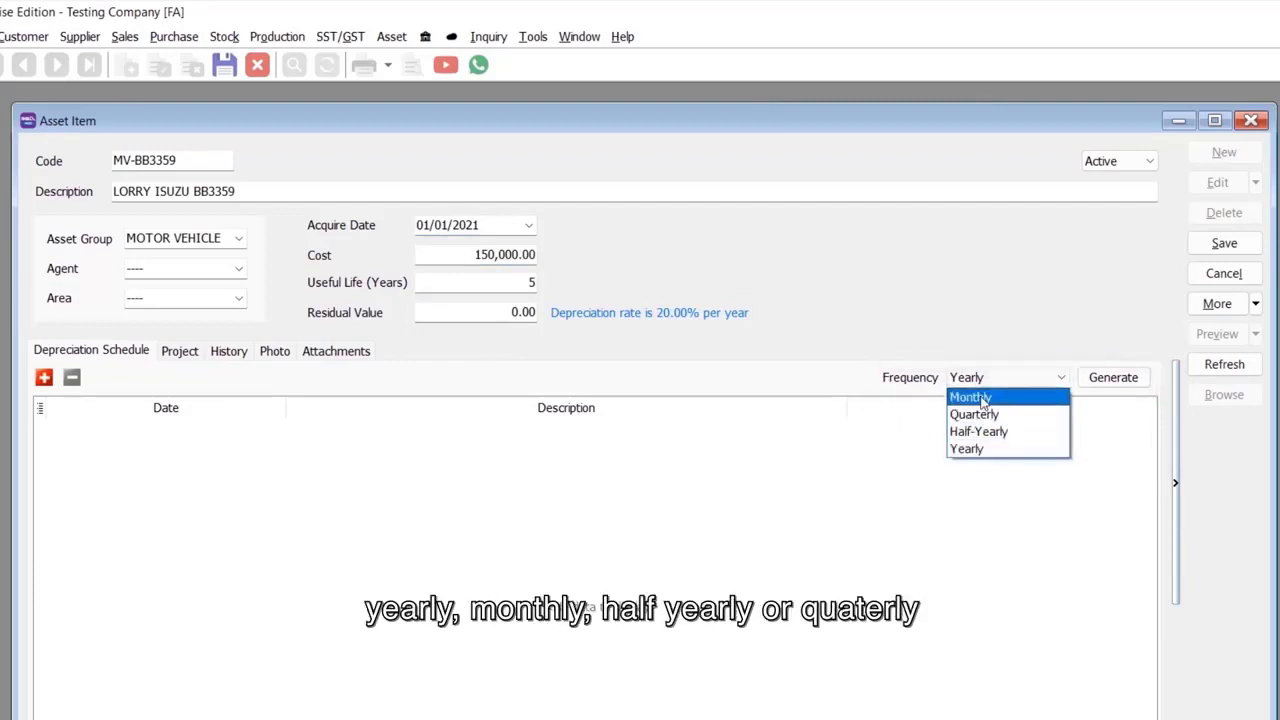
click(975, 397)
click(1125, 380)
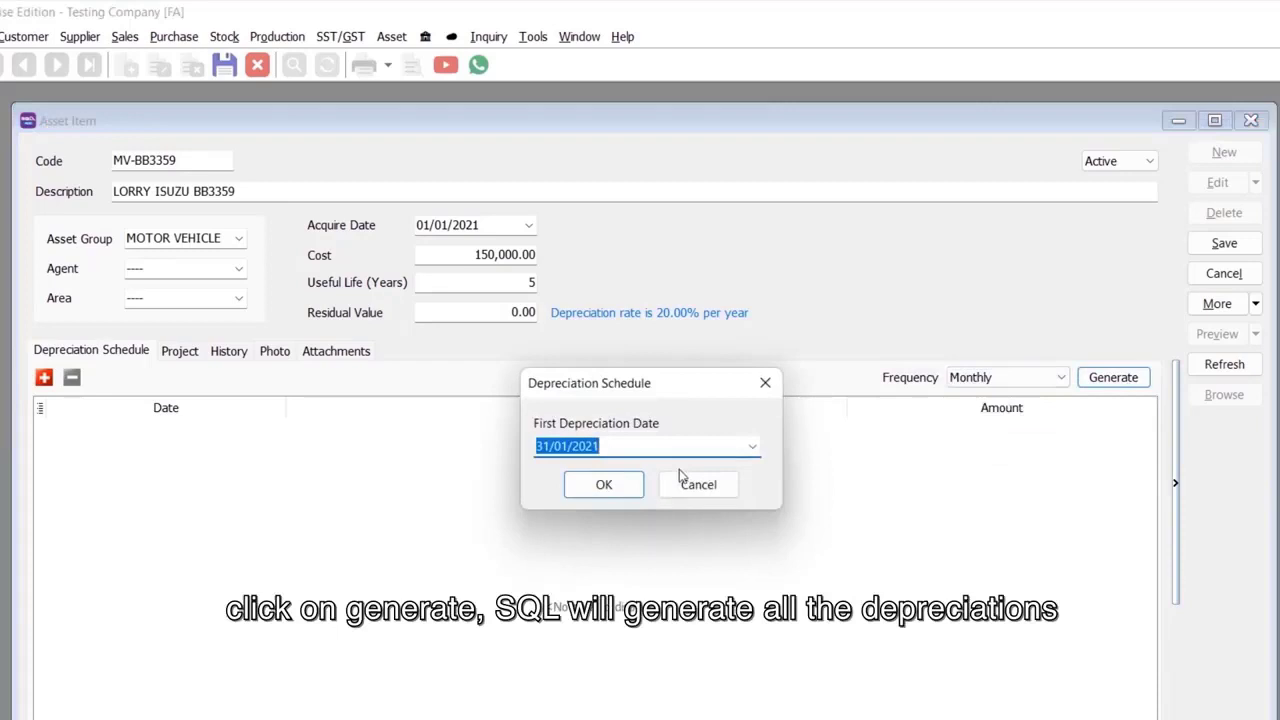
click(601, 485)
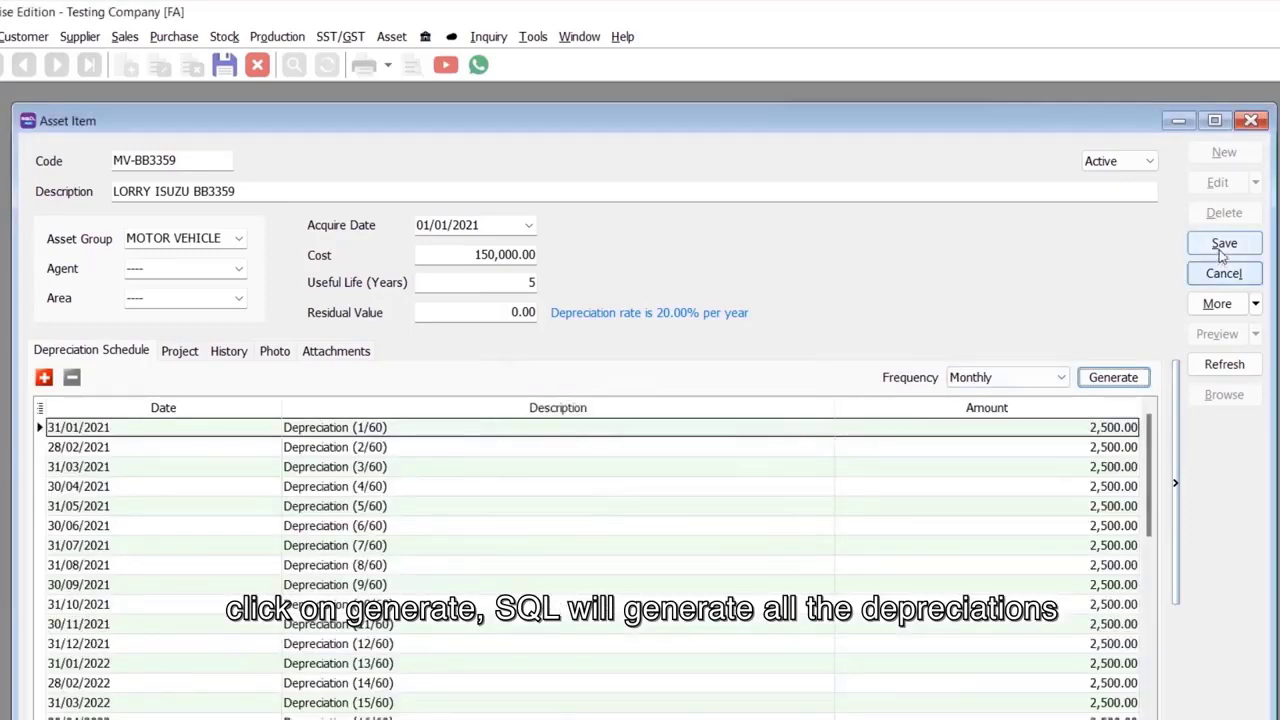
click(1223, 247)
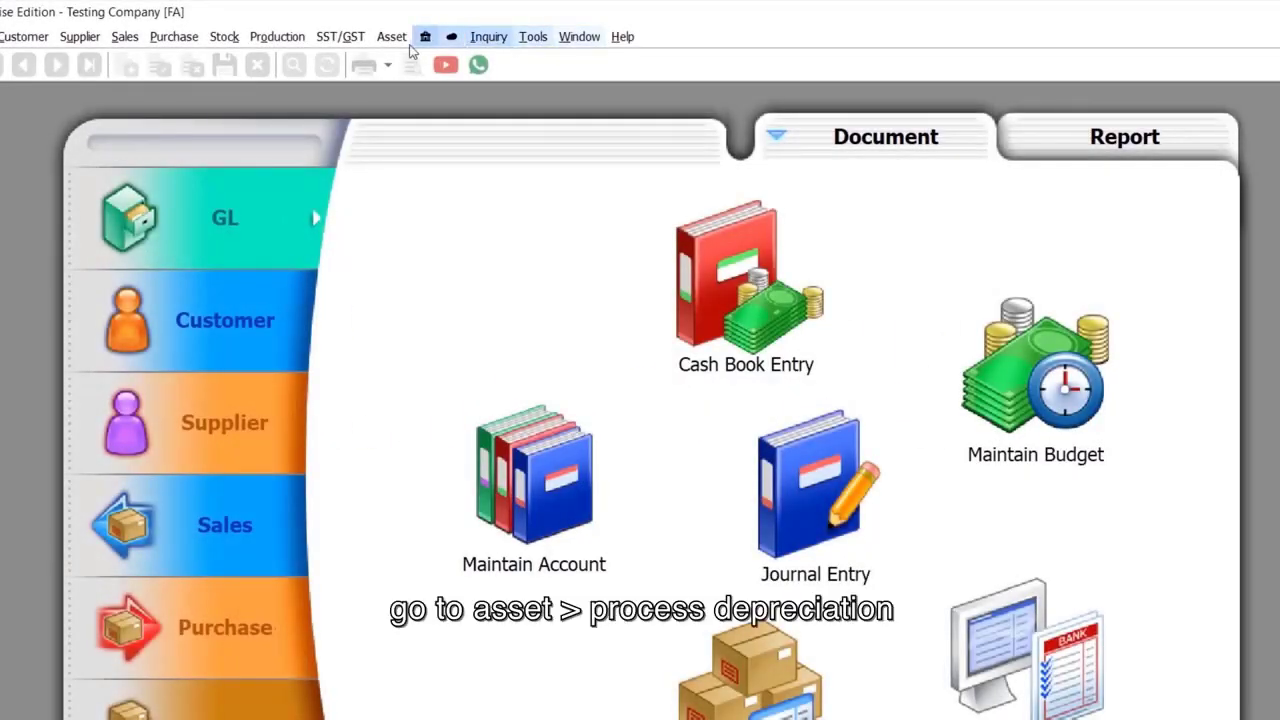
Step: Set the depreciation run to end 31/12/2021 with process date 31/12/2021
click(392, 37)
click(406, 110)
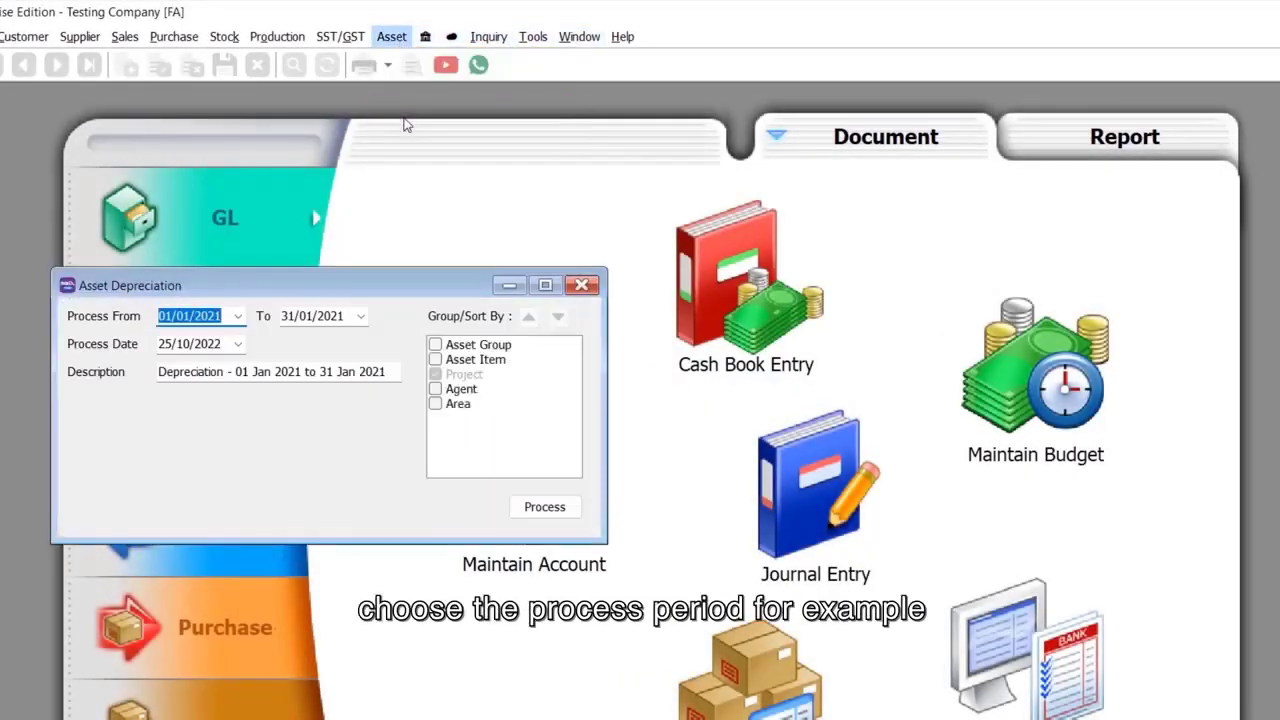
click(283, 317)
text(2)
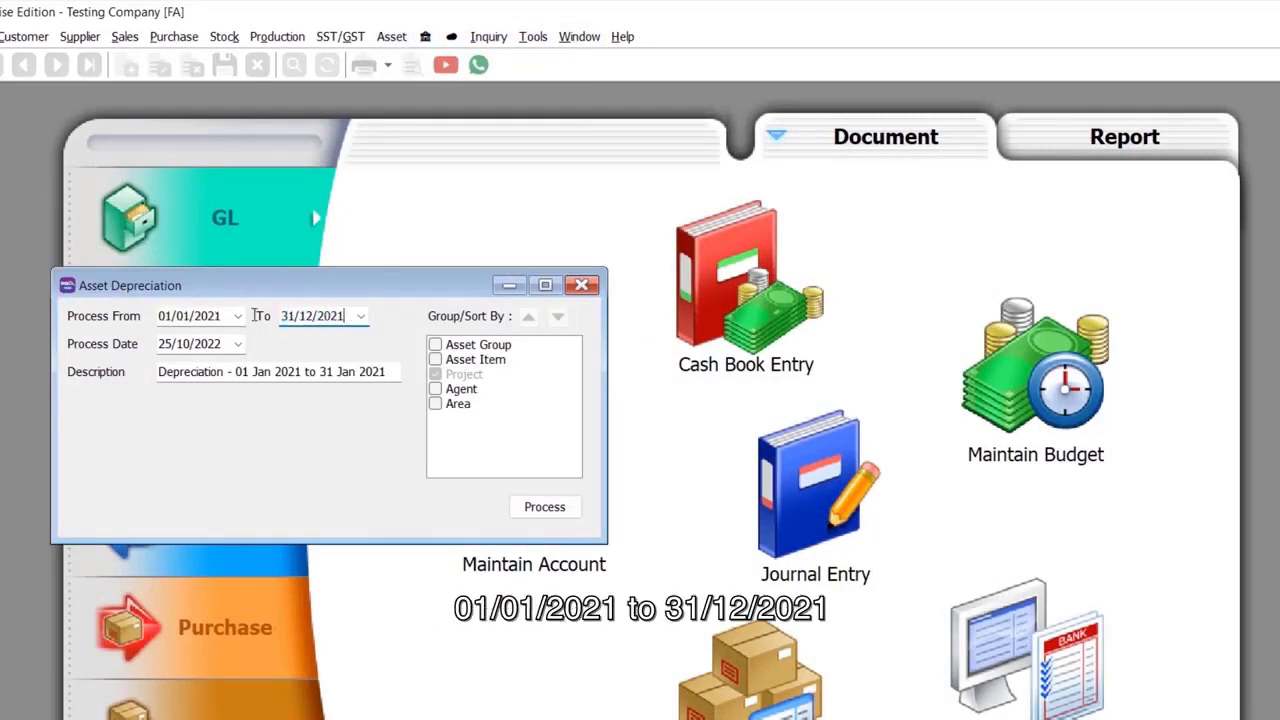
click(196, 343)
text(31/12/)
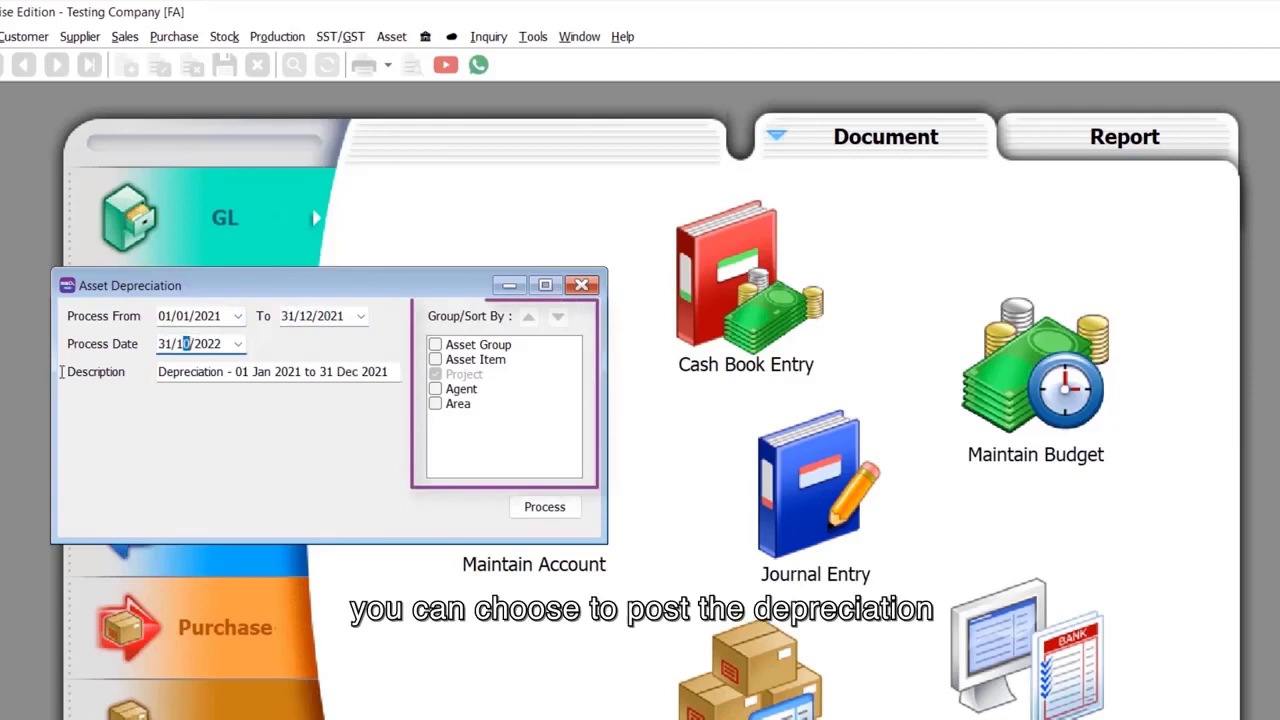
text(2021)
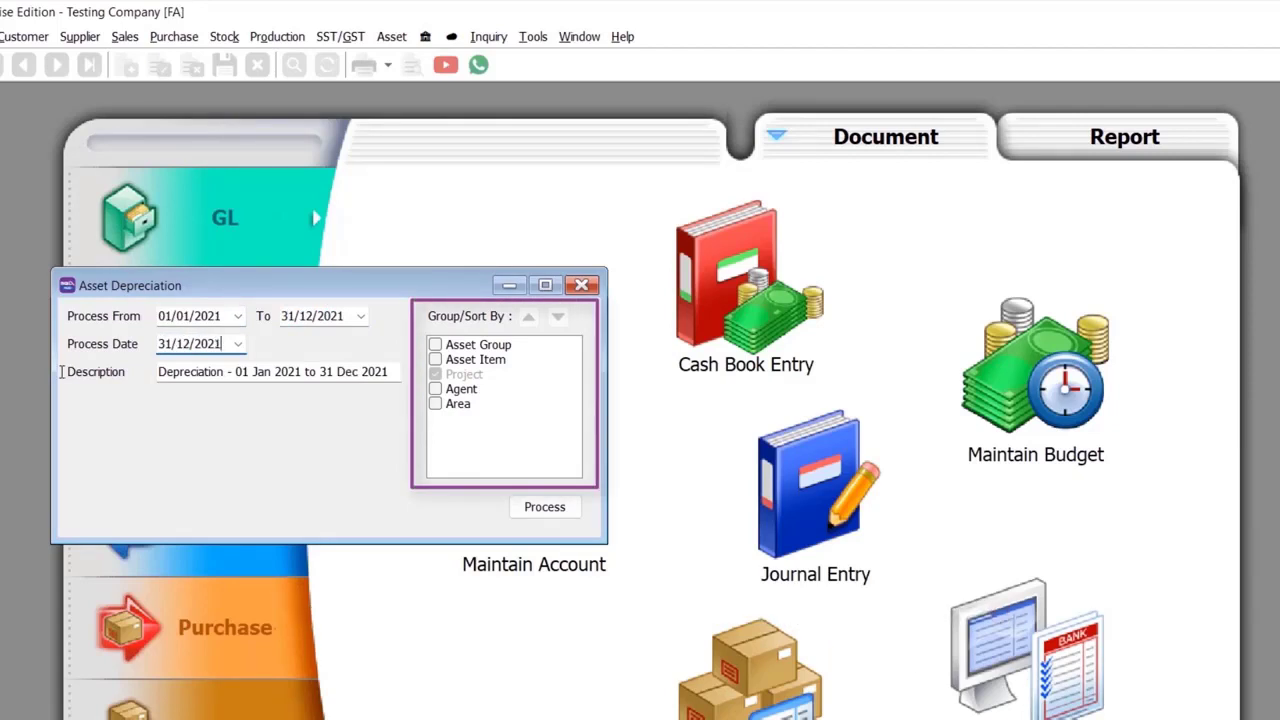
Step: Process and save depreciation grouped by asset group, then view journal JV-00025
click(436, 344)
click(545, 507)
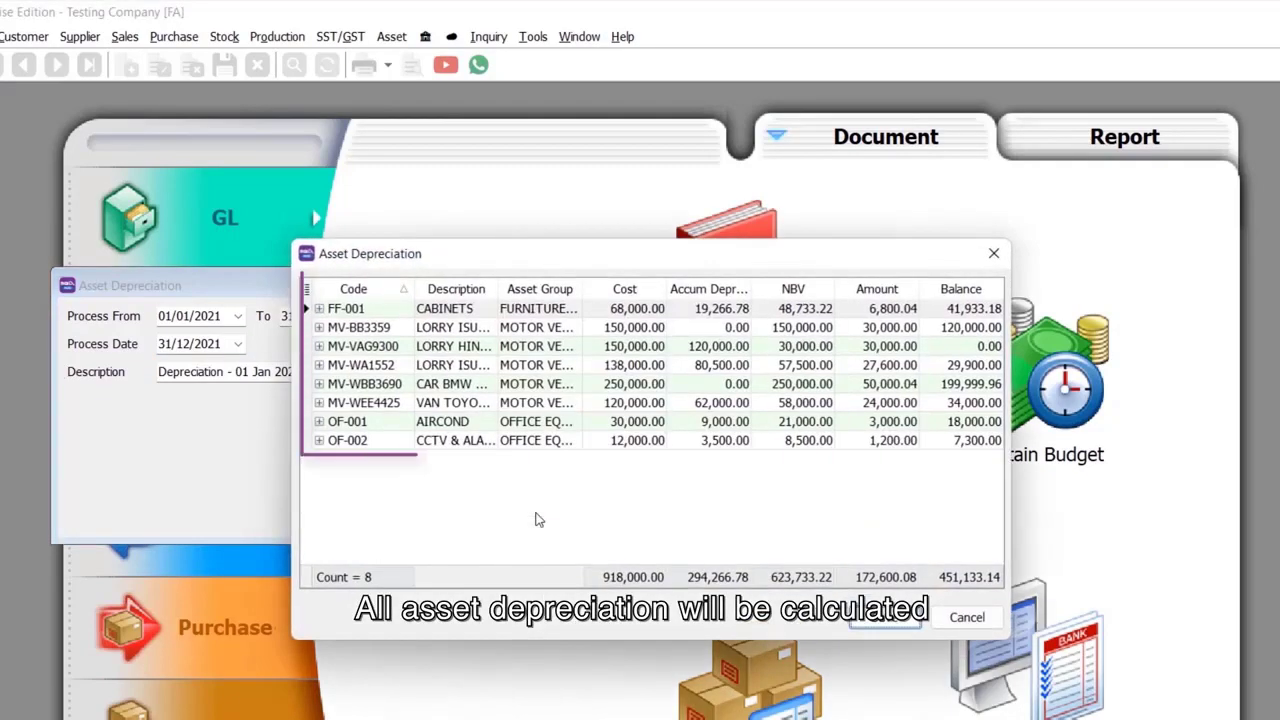
click(887, 618)
click(632, 455)
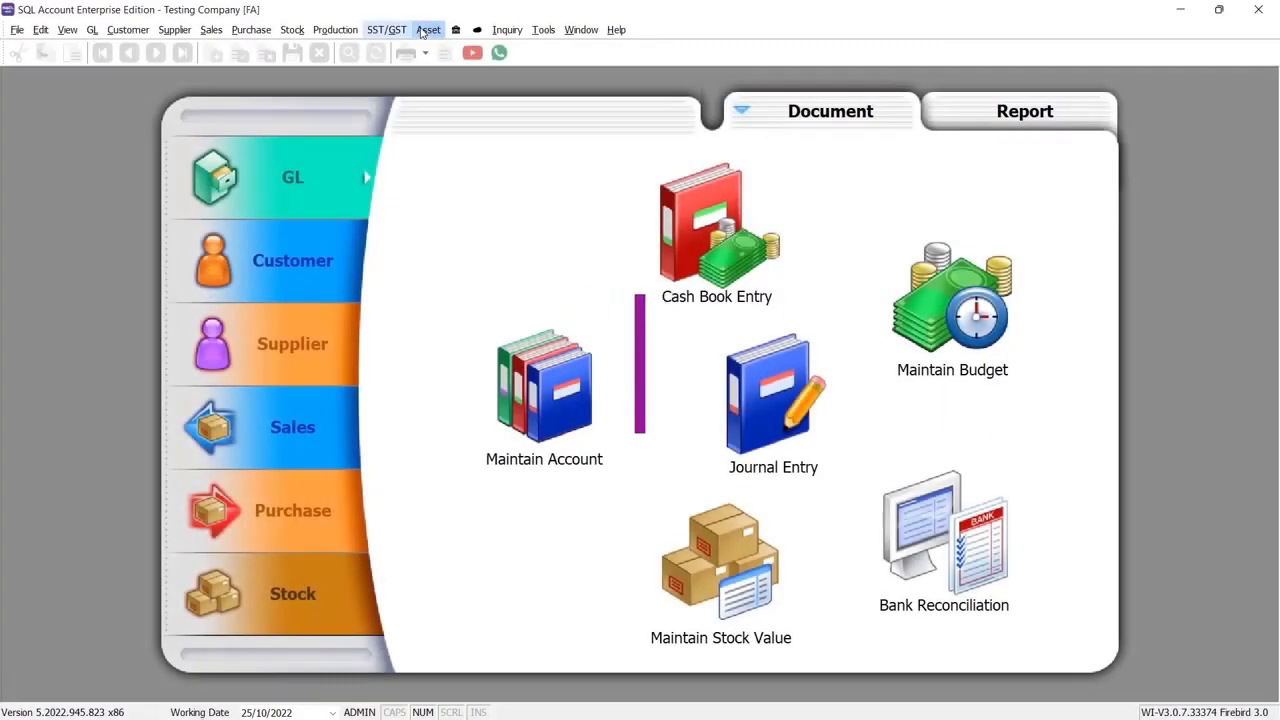
Step: Generate the Yearly (5 Columns) asset analysis, then regroup it with Asset Item first
click(424, 30)
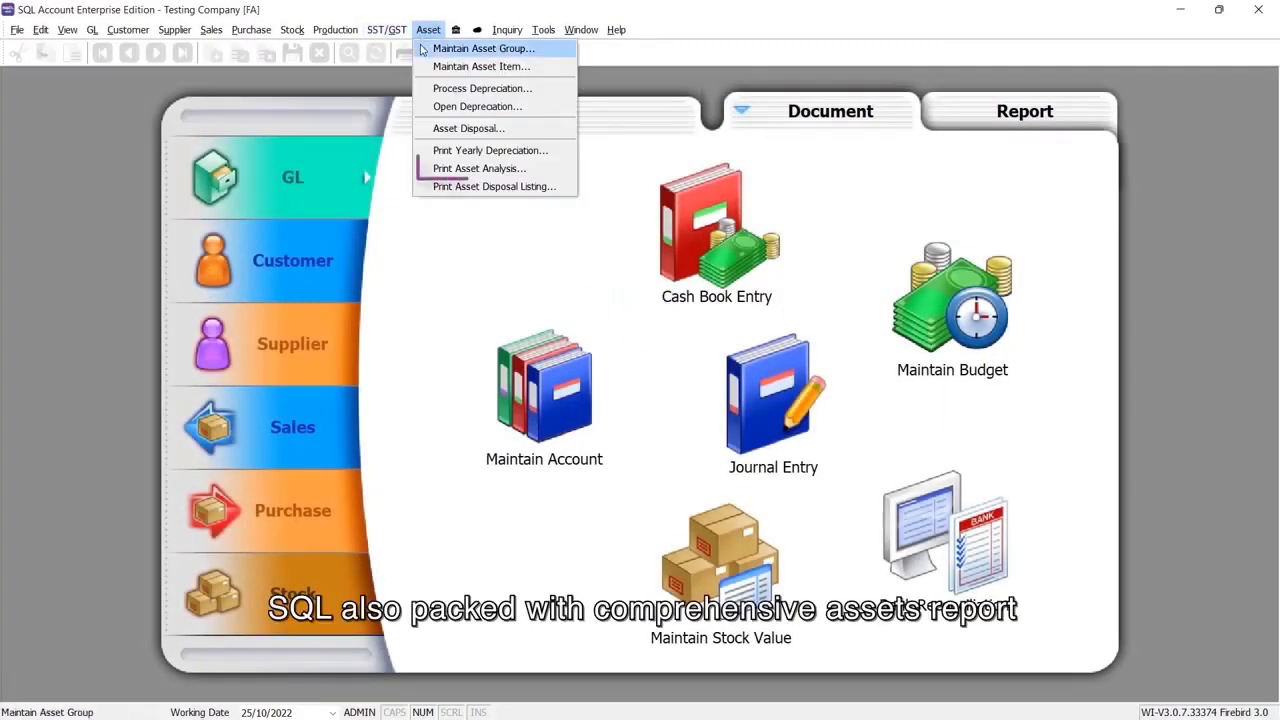
click(431, 170)
click(312, 134)
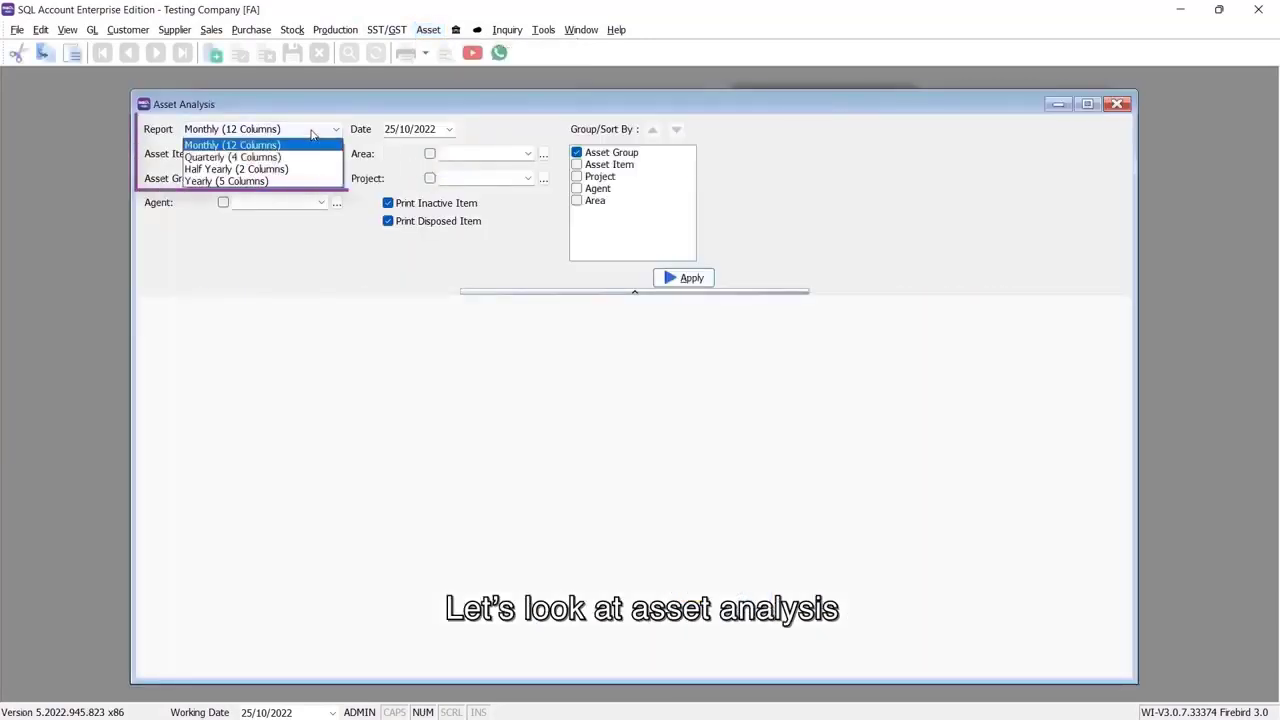
click(289, 182)
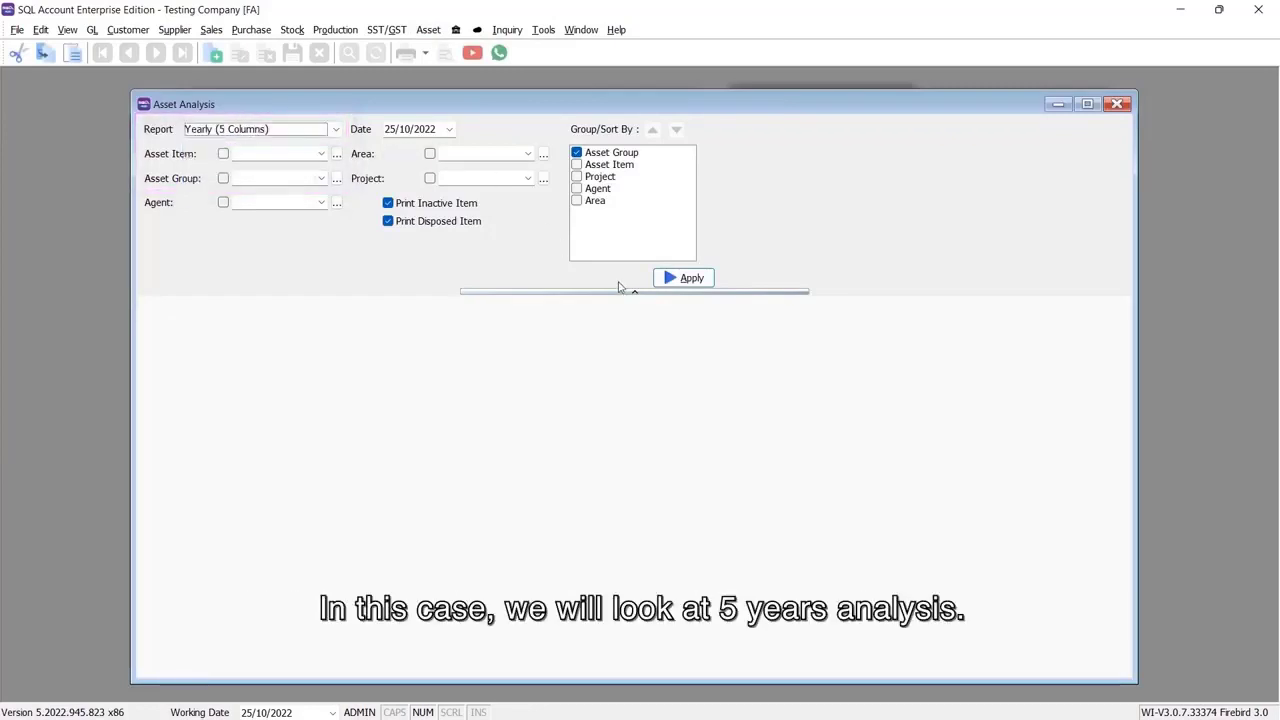
click(673, 284)
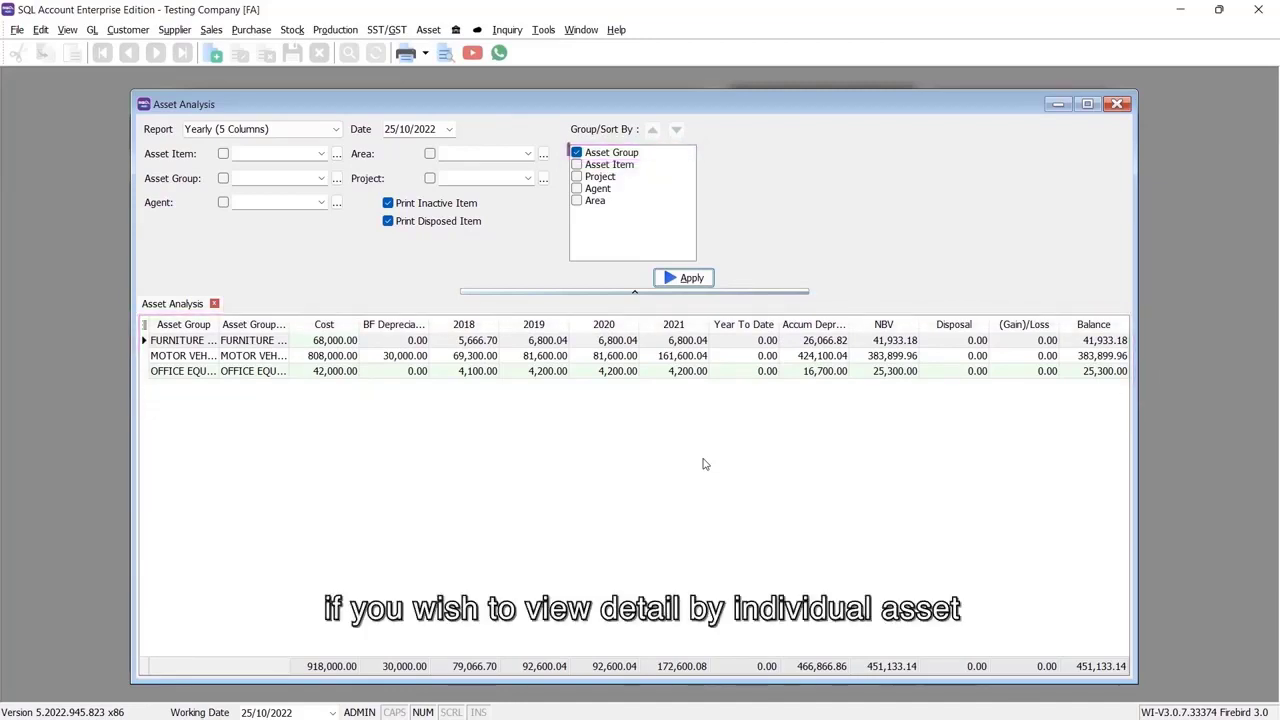
click(577, 153)
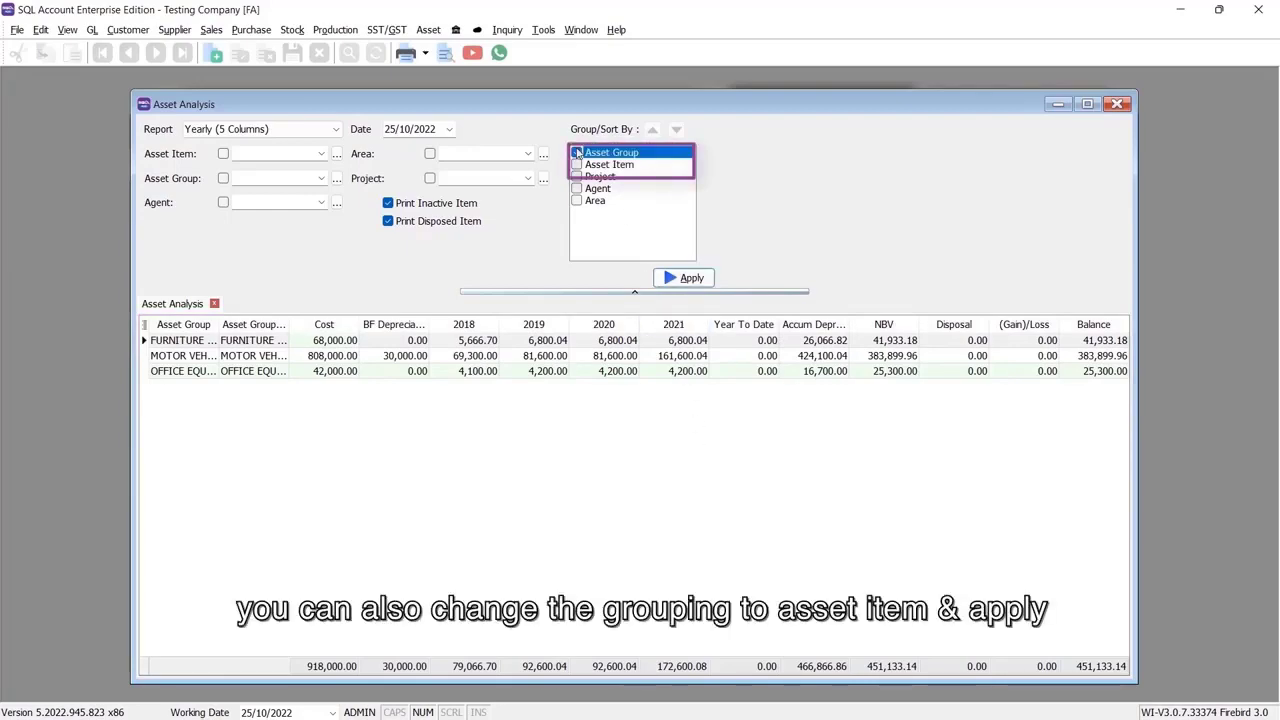
drag(609, 164, 609, 152)
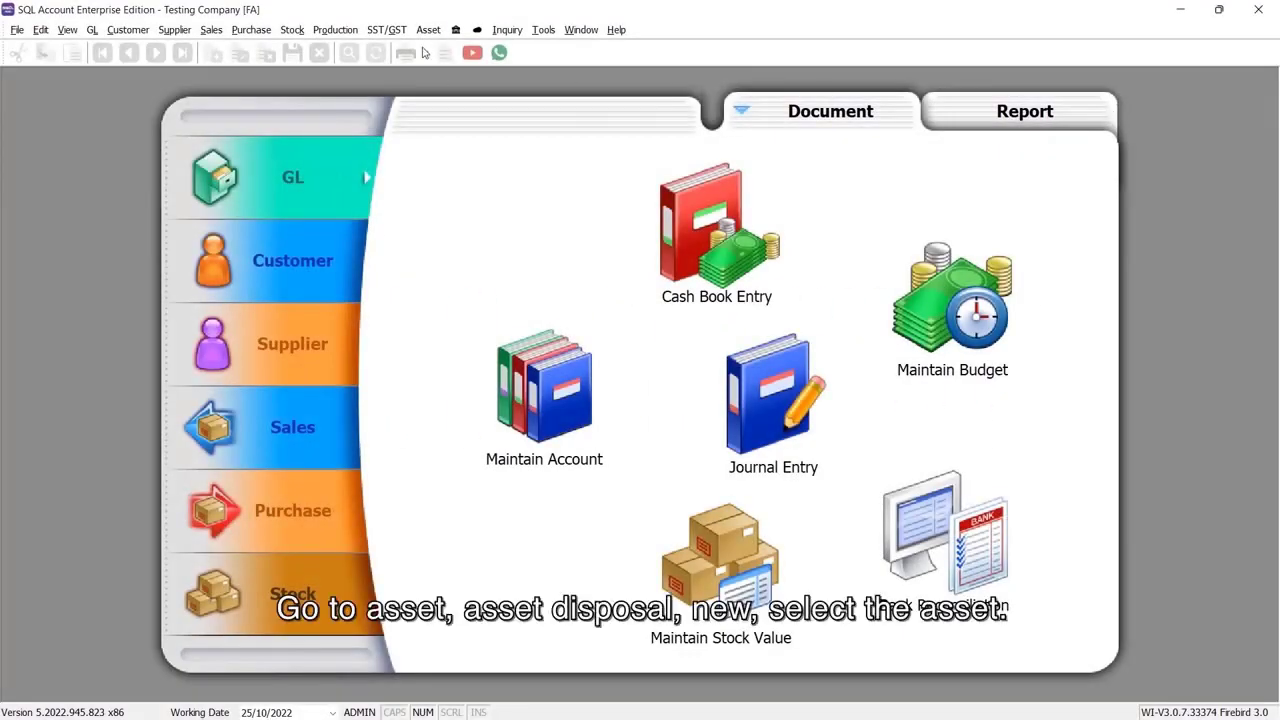
Step: Dispose of lorry MV-WA1552 for 19,000 paid into 310-001 MAYBANK and save the disposal
click(428, 29)
click(428, 130)
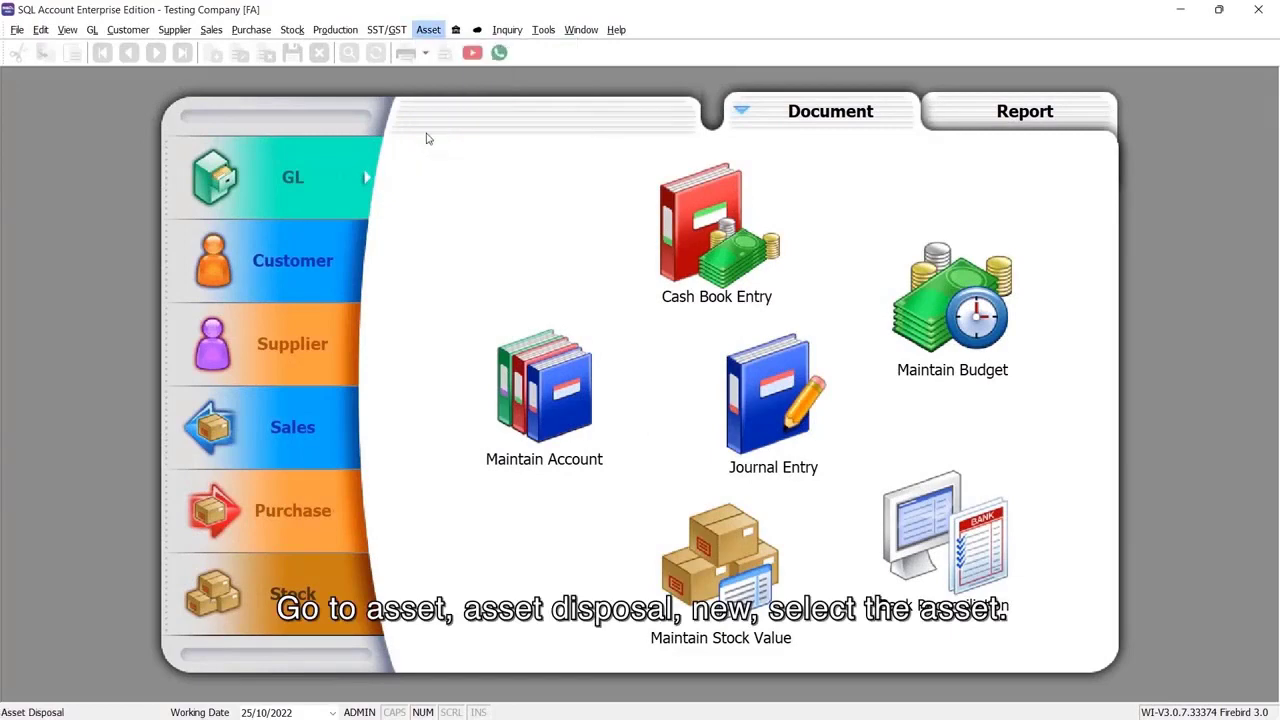
click(1102, 128)
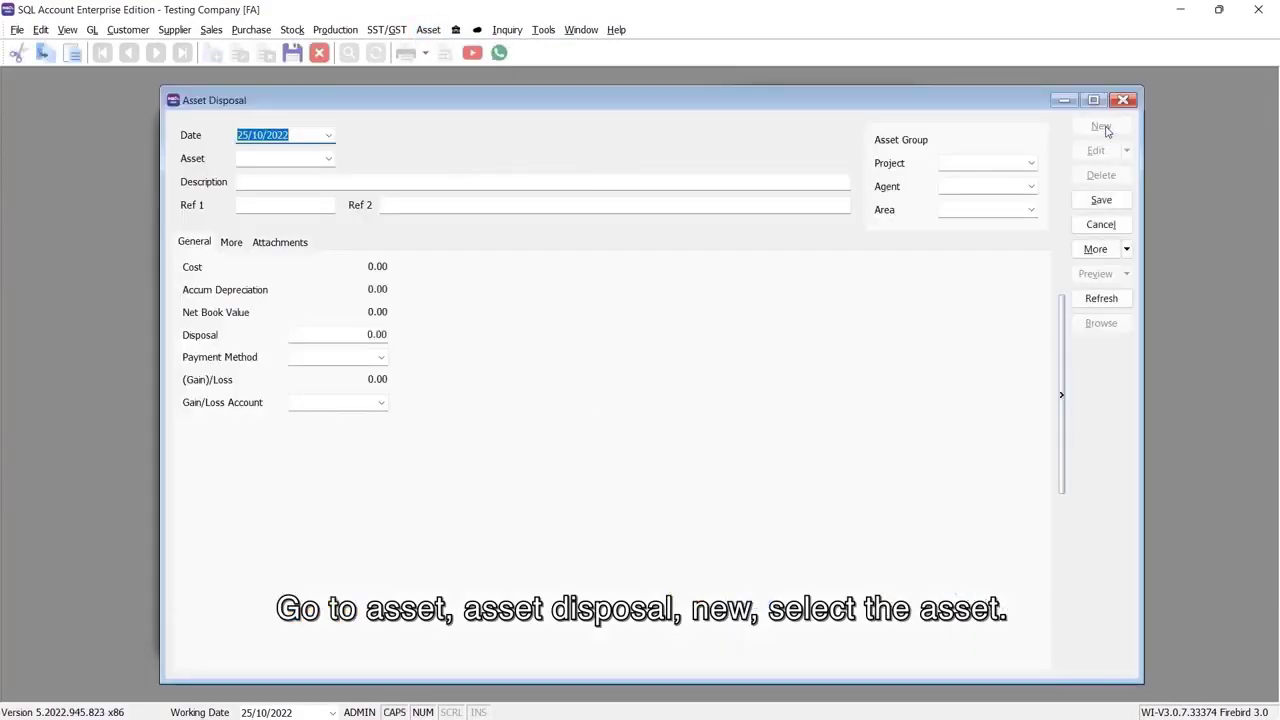
click(329, 160)
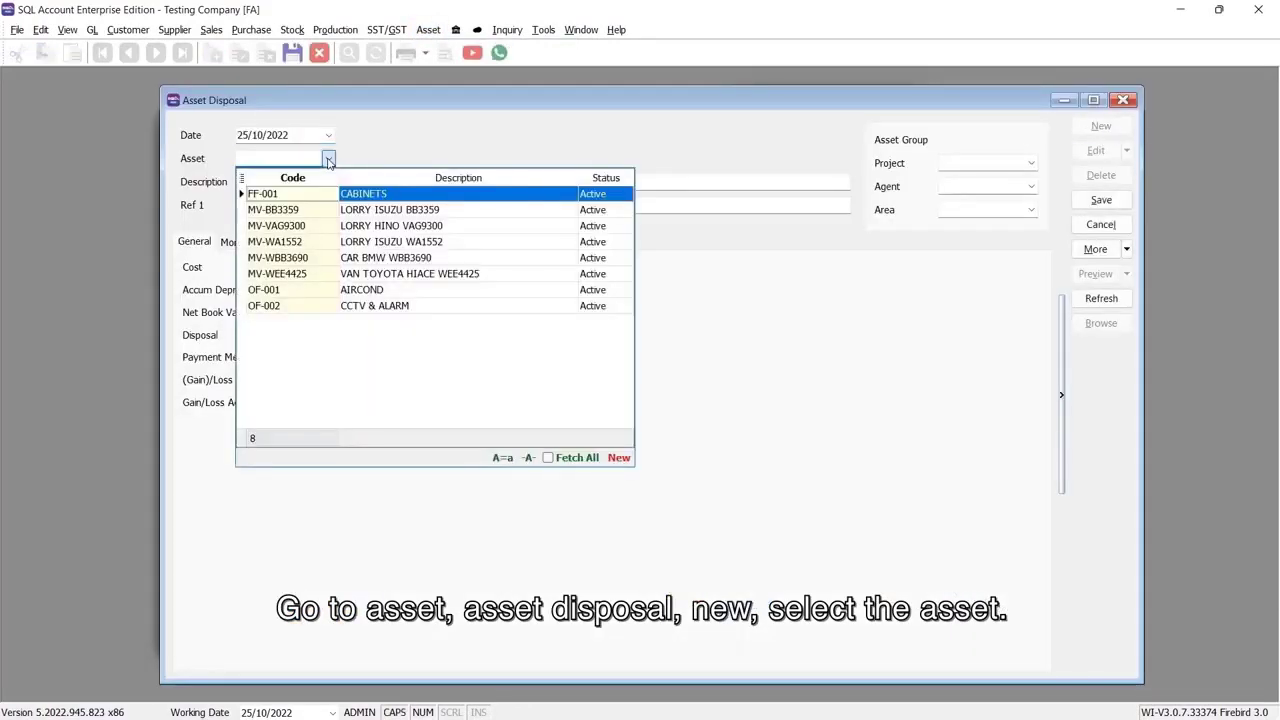
click(341, 243)
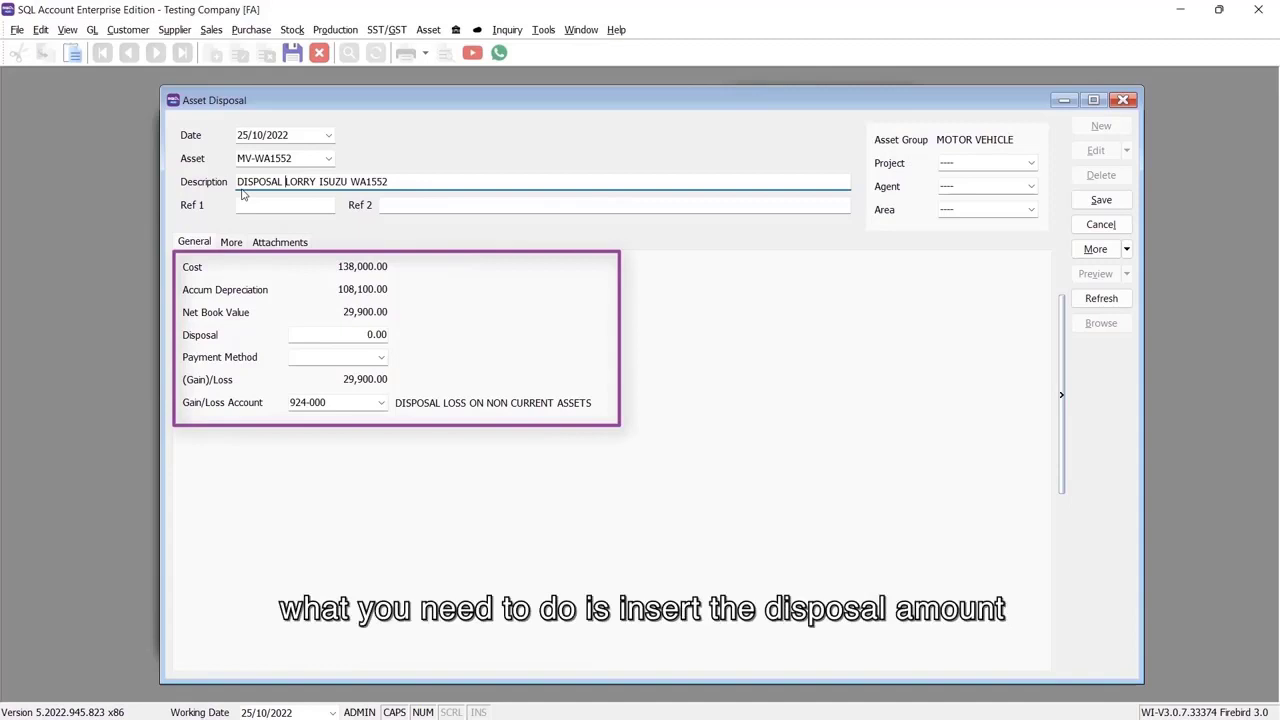
click(314, 339)
text(19)
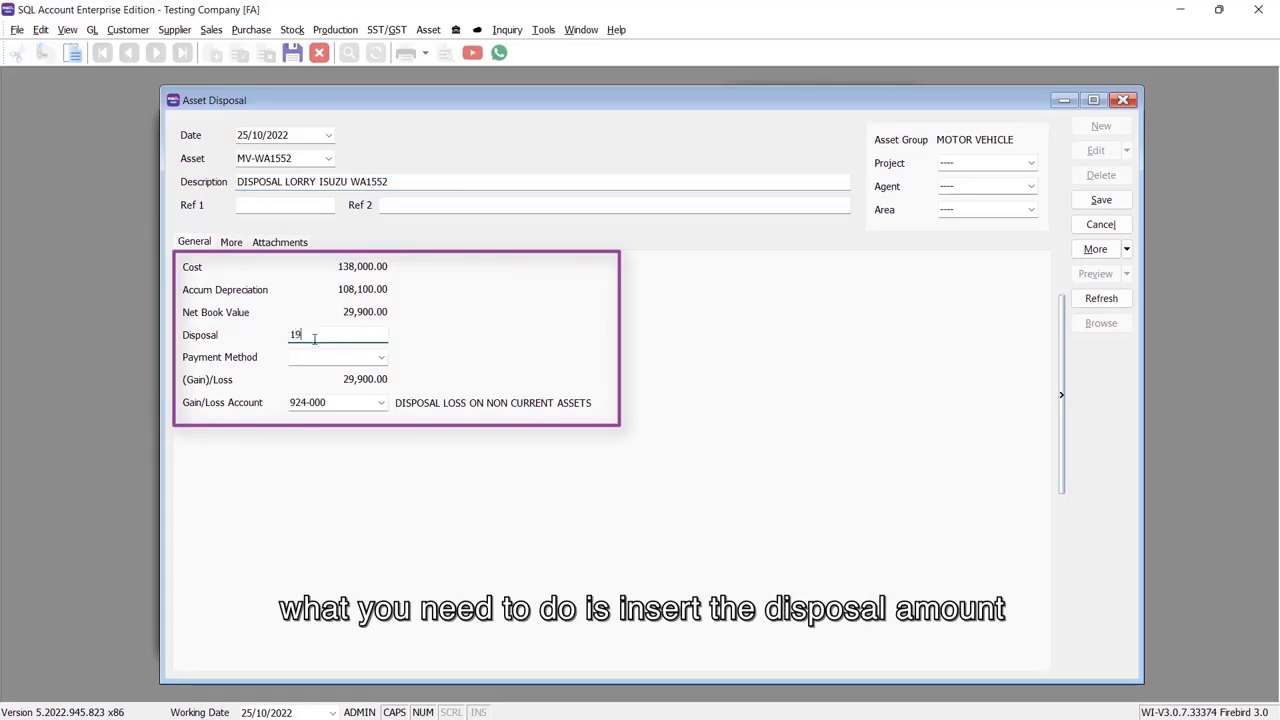
text(000)
click(380, 357)
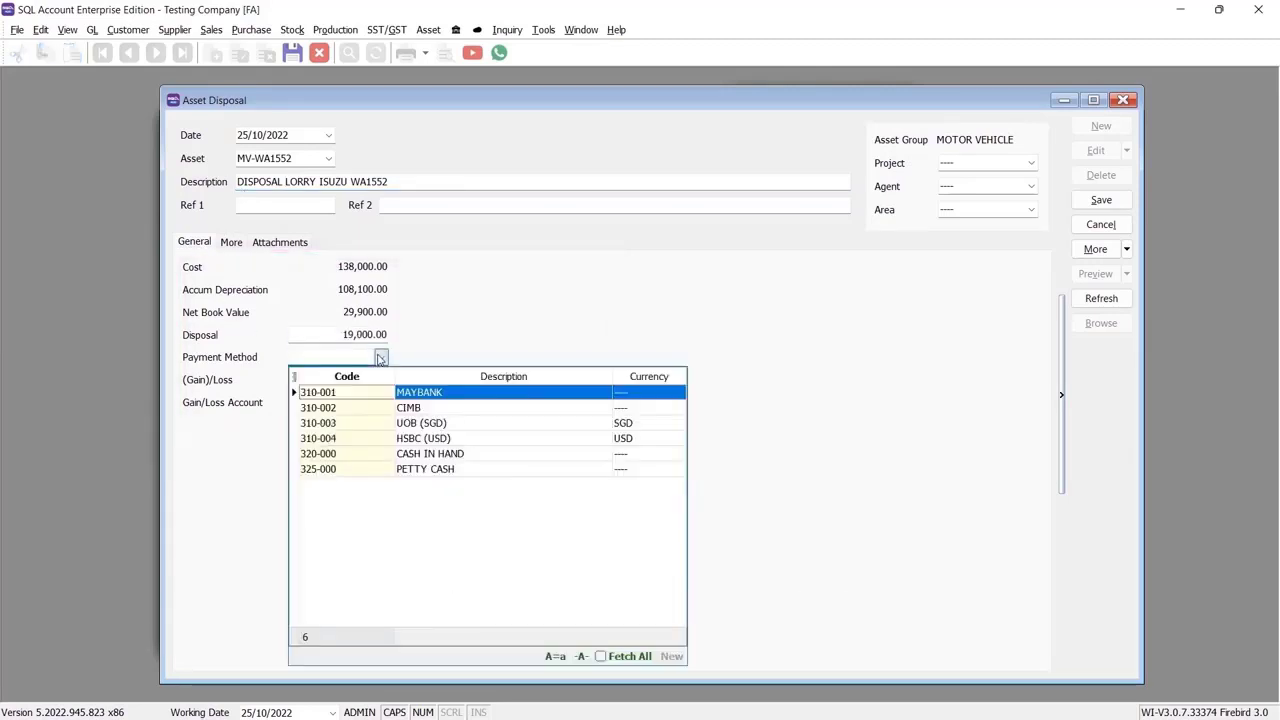
click(385, 398)
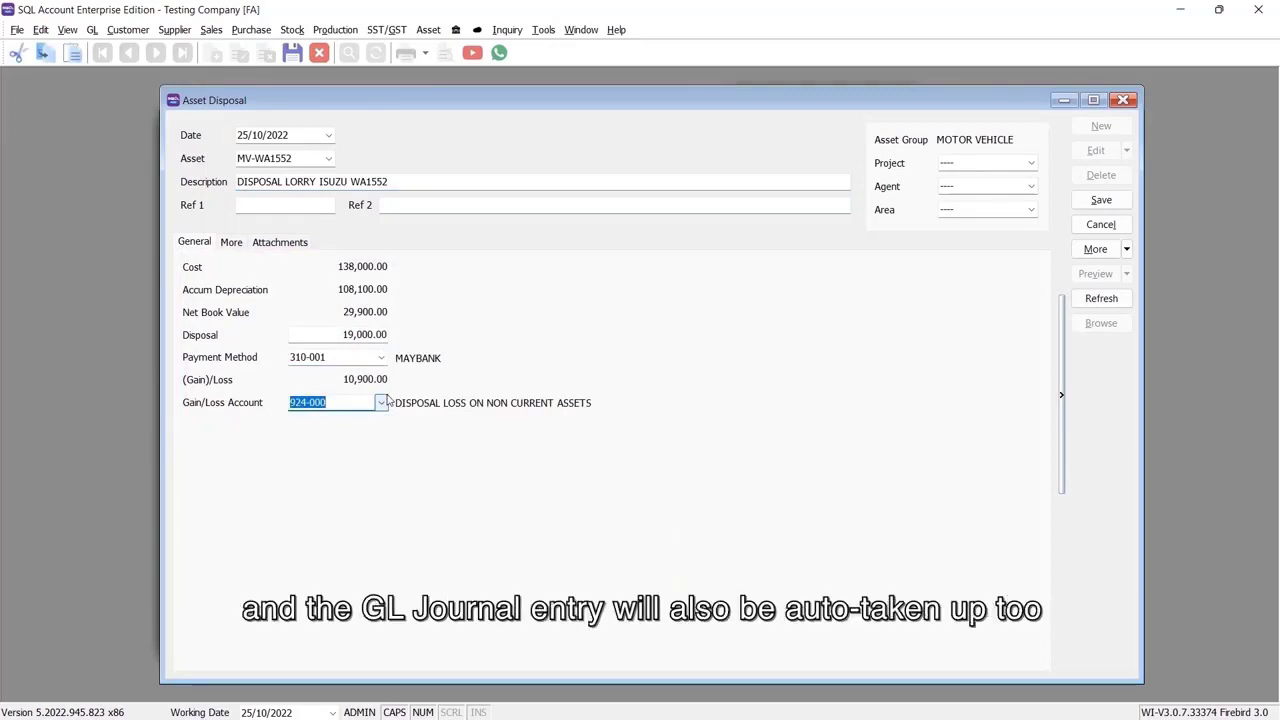
click(1100, 205)
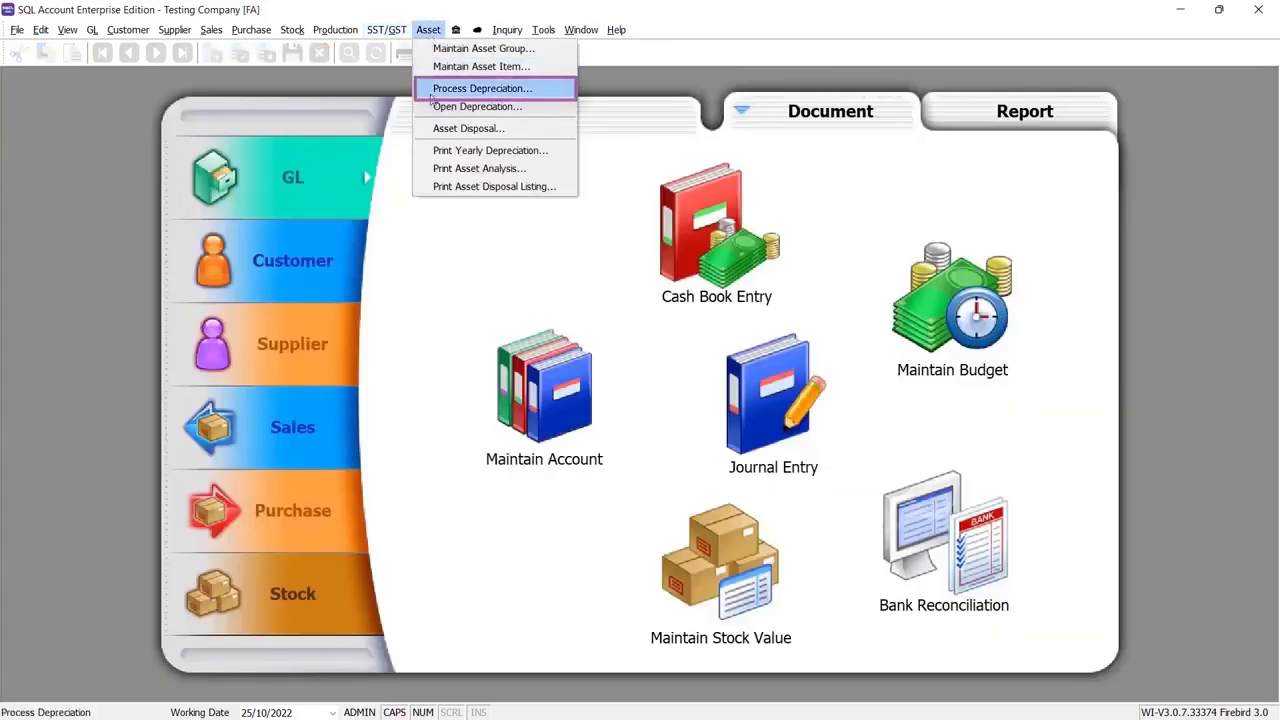
Step: Process and save depreciation to 31/12/2022, dated 31/12/2022, grouped by asset item
click(431, 95)
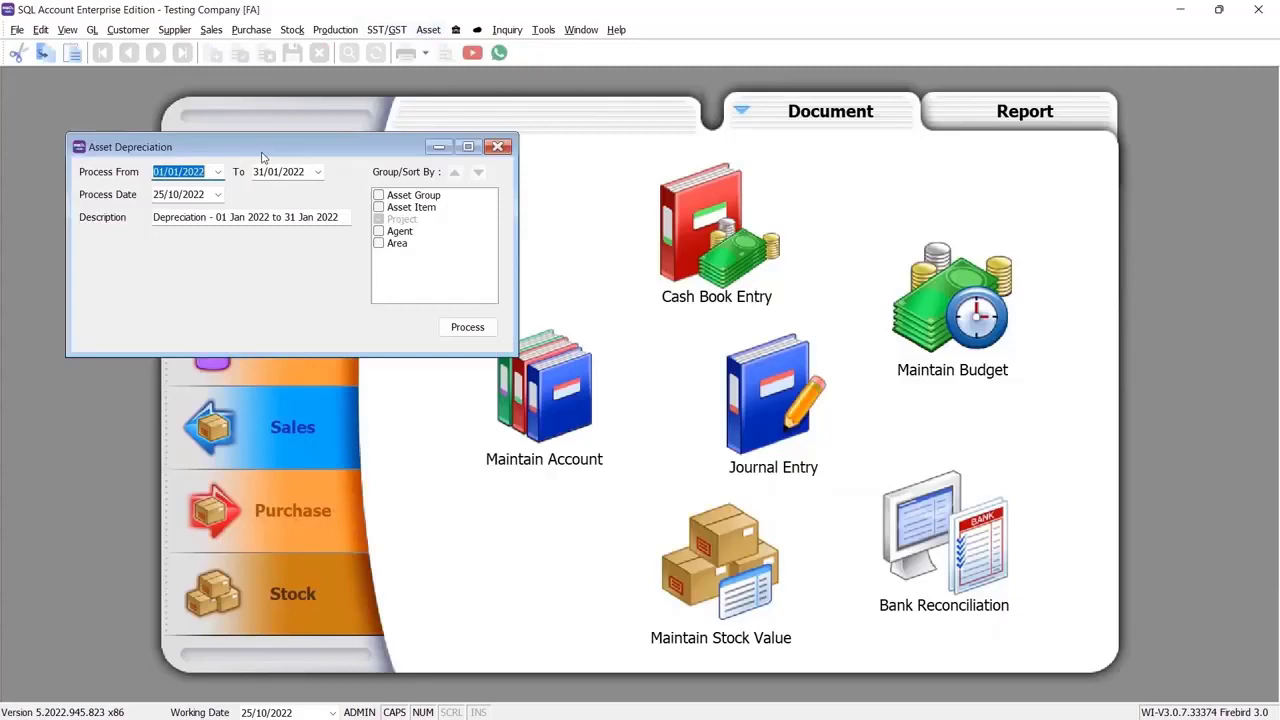
key(Tab)
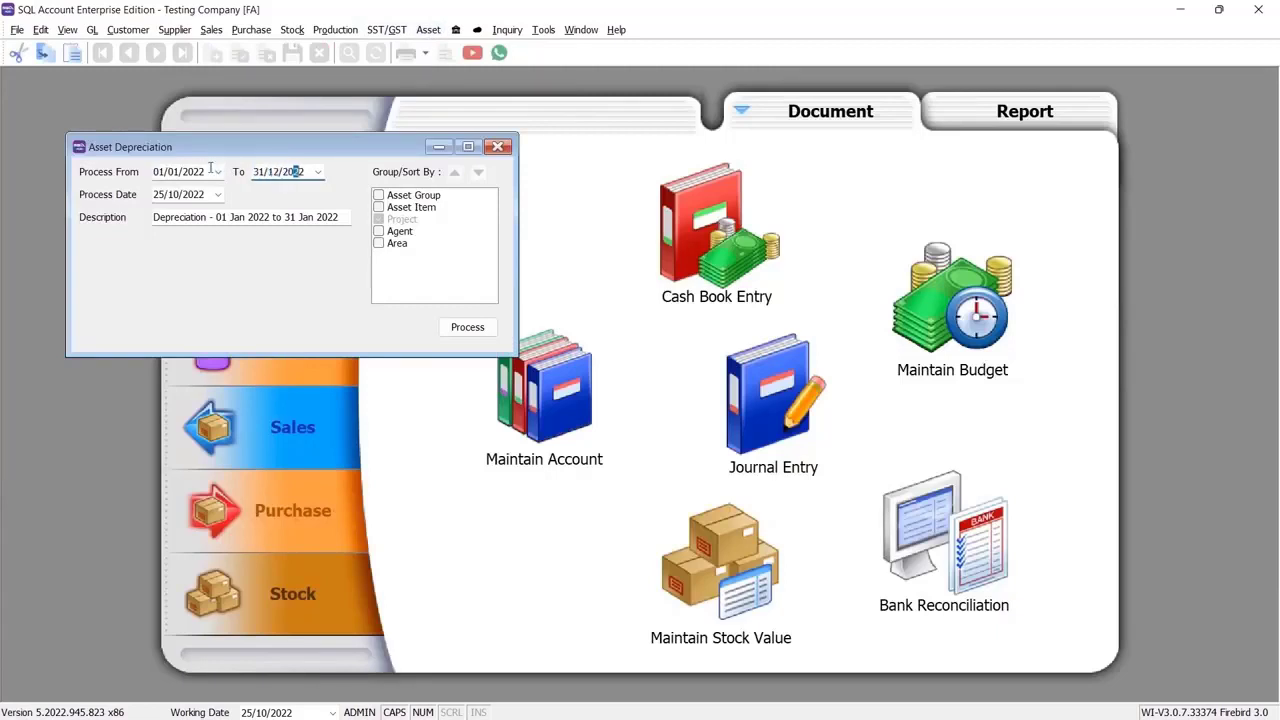
click(198, 193)
text(31/12/2022)
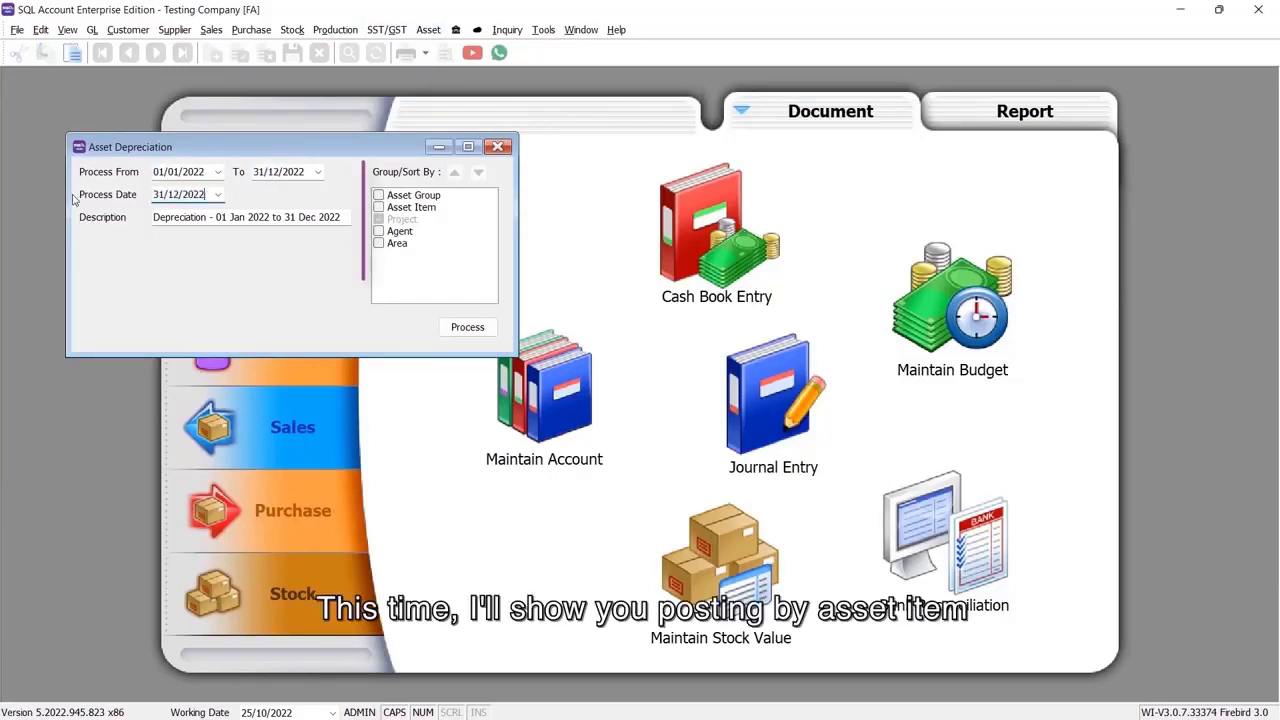
click(378, 207)
click(454, 172)
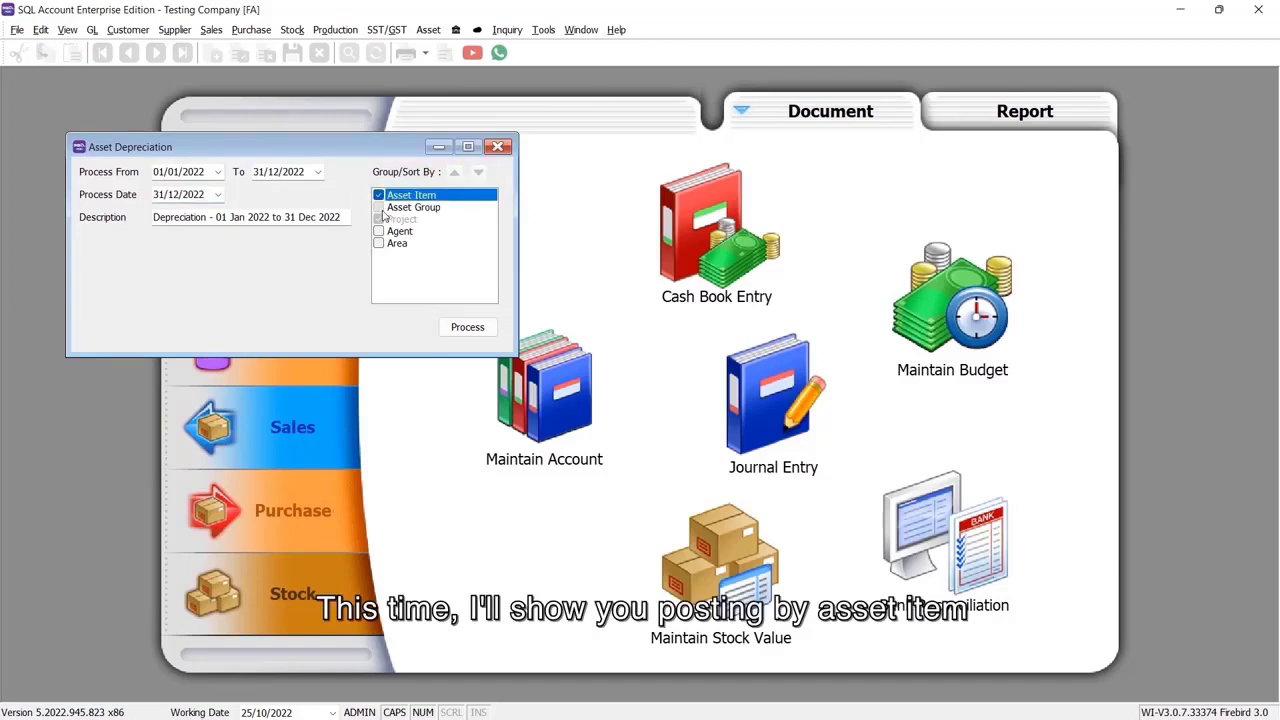
click(467, 328)
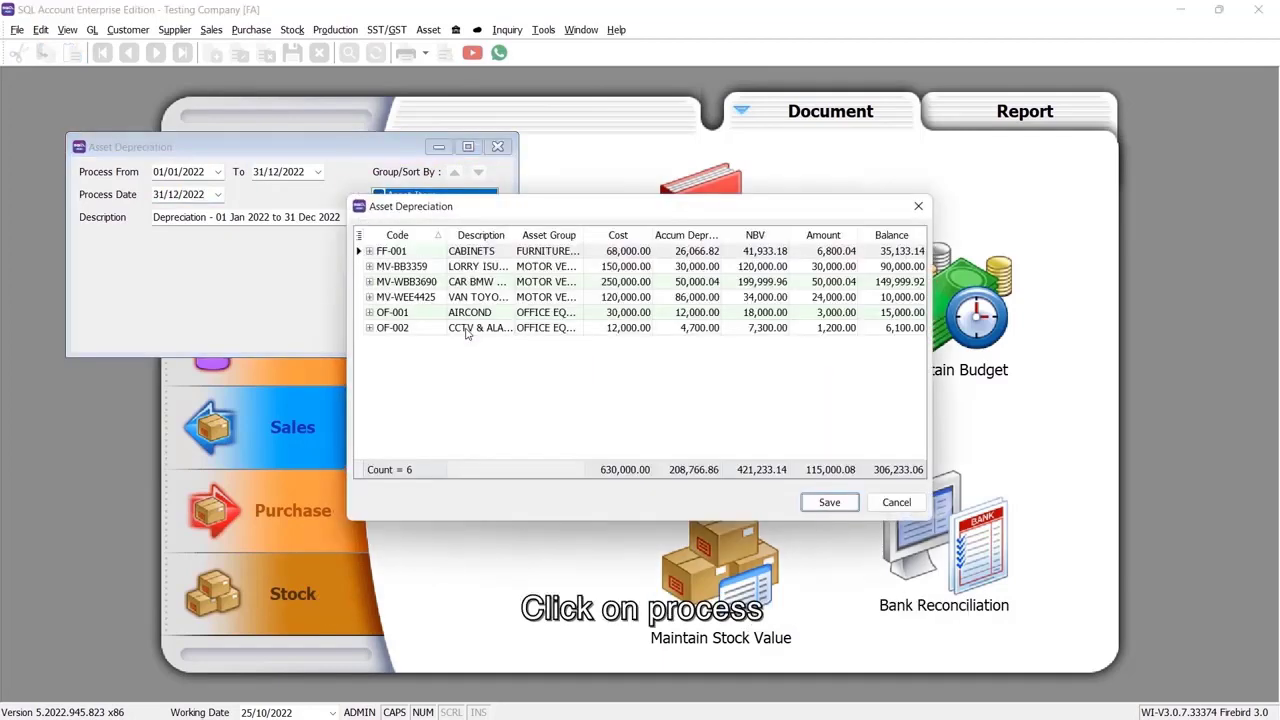
click(827, 502)
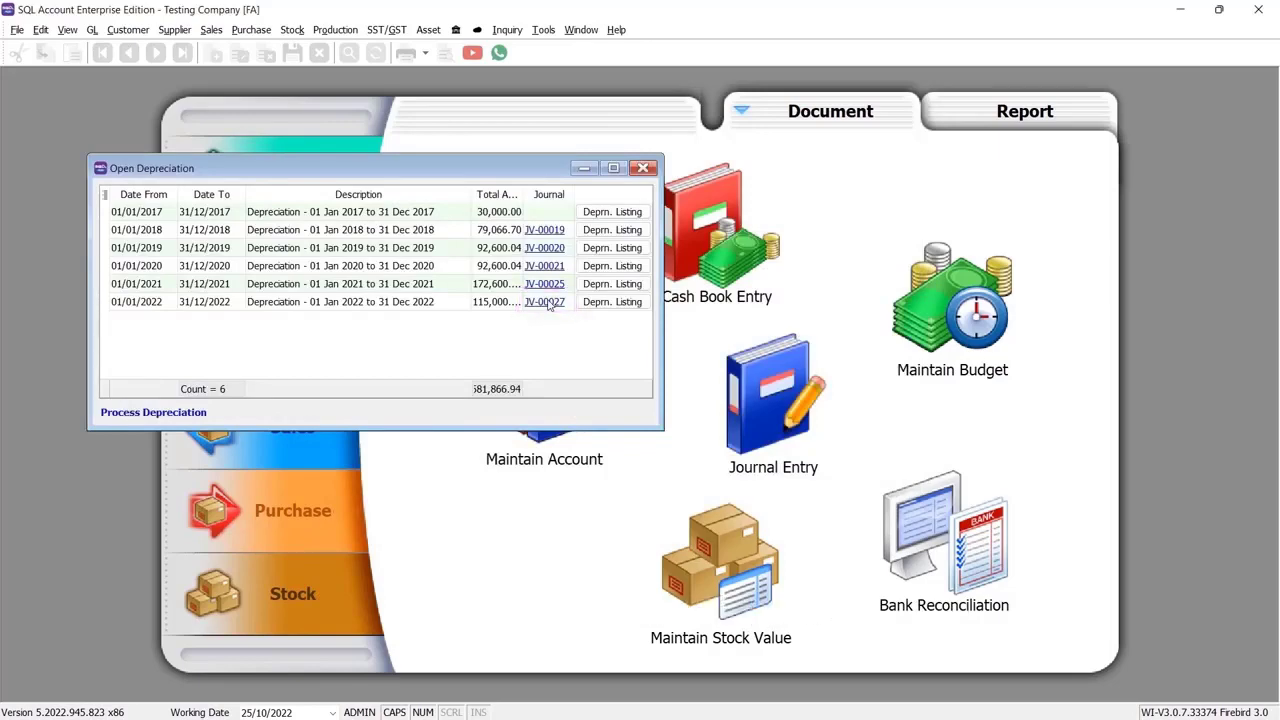
Step: Review journal JV-00027, then browse the journal vouchers to disposal voucher JV-00026
click(546, 302)
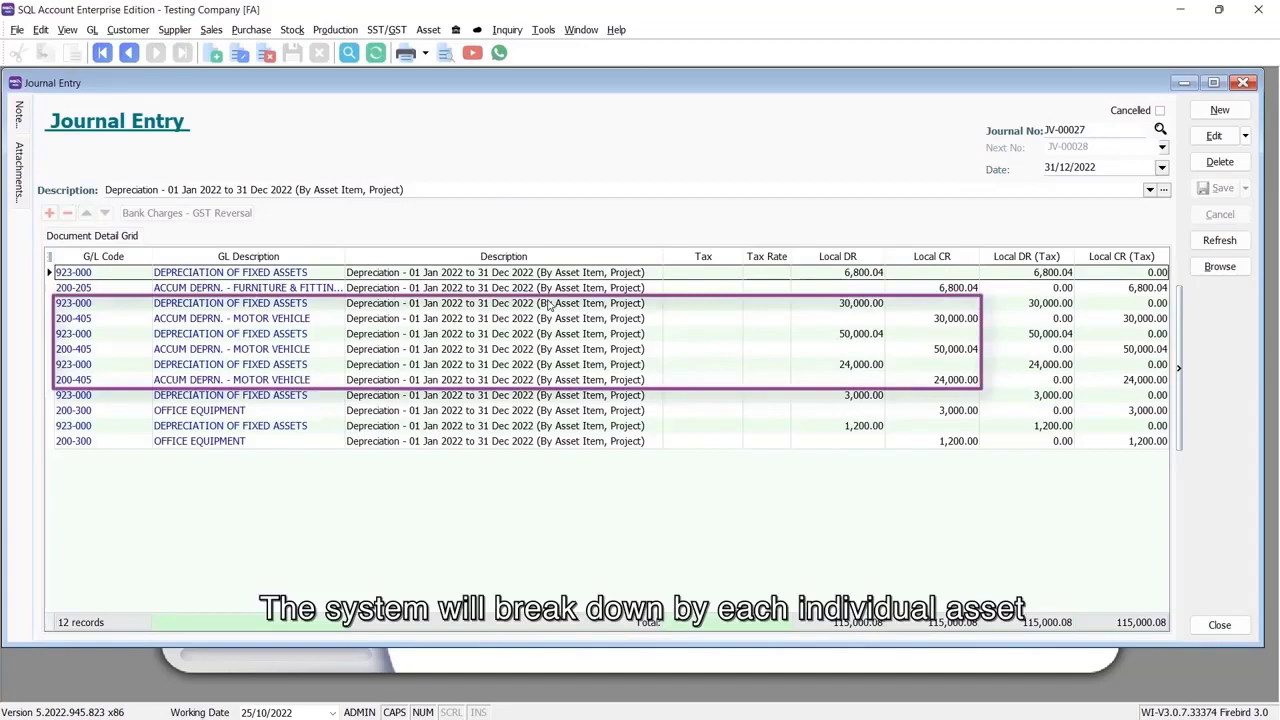
click(1234, 271)
click(310, 203)
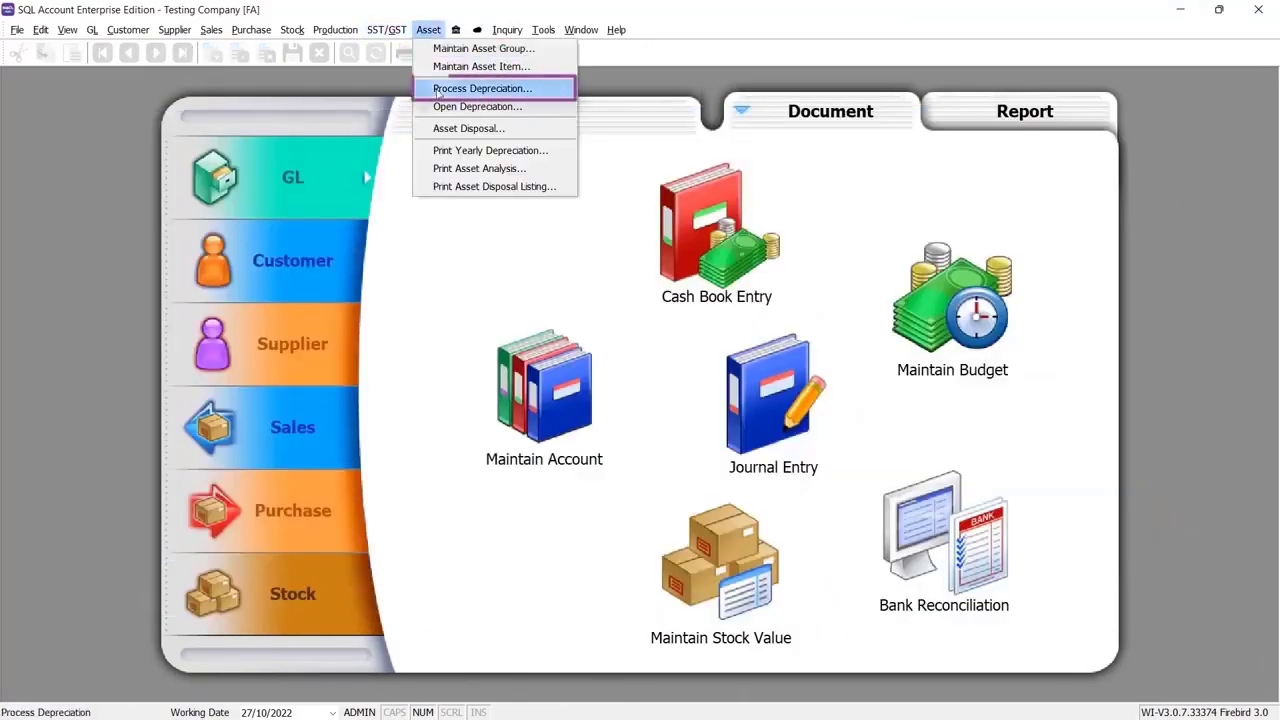
Step: Process and save the 01/01/2017–31/12/2017 depreciation run, then select the 30,000.00 entry
click(437, 90)
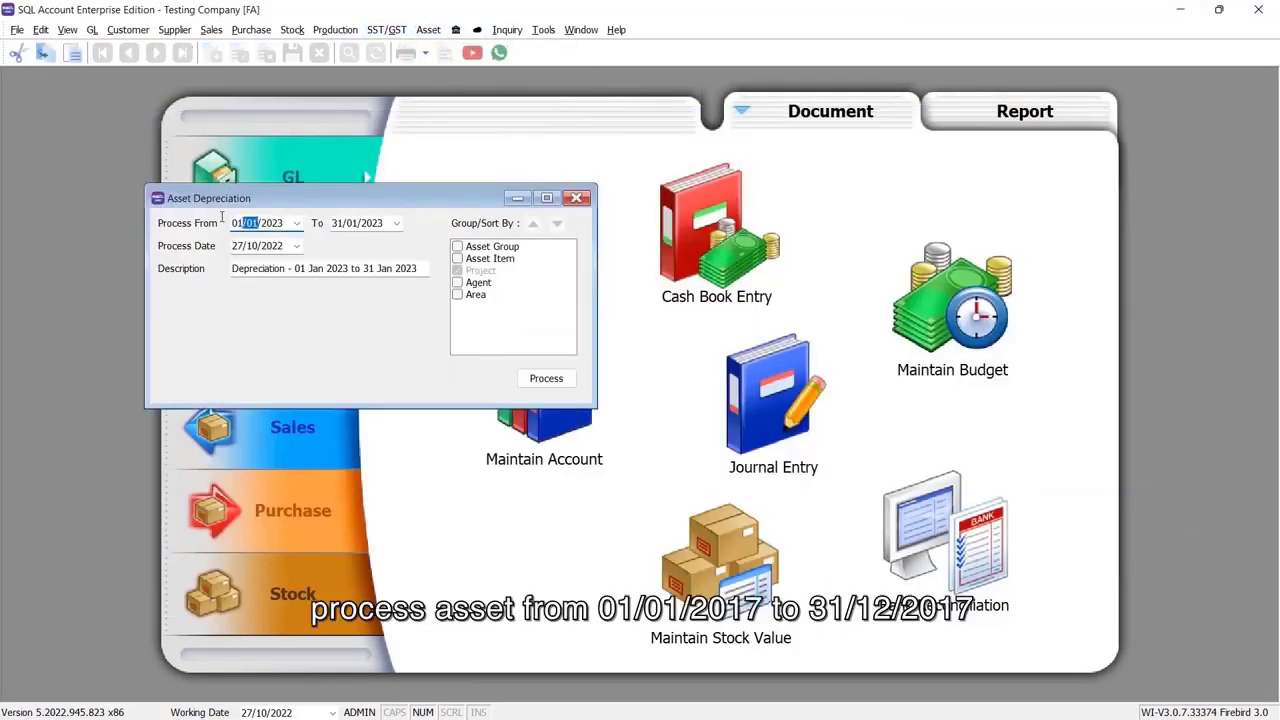
text(7)
key(Tab)
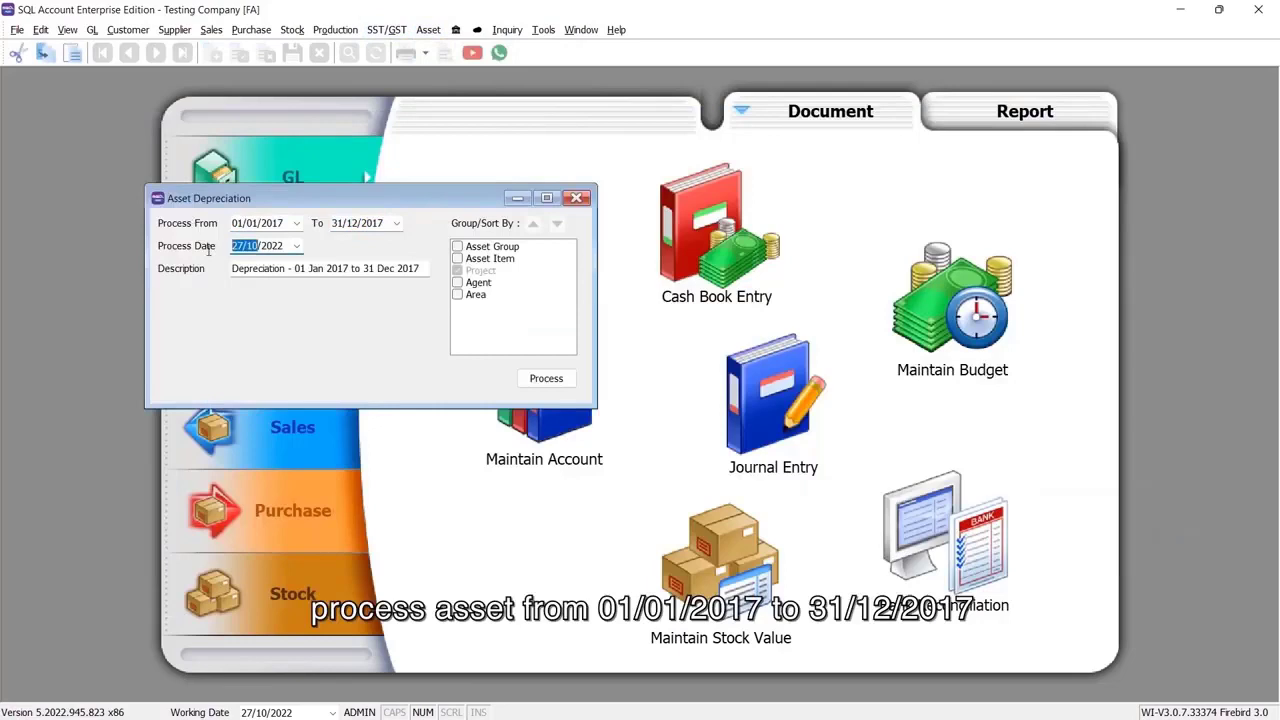
click(548, 379)
click(823, 503)
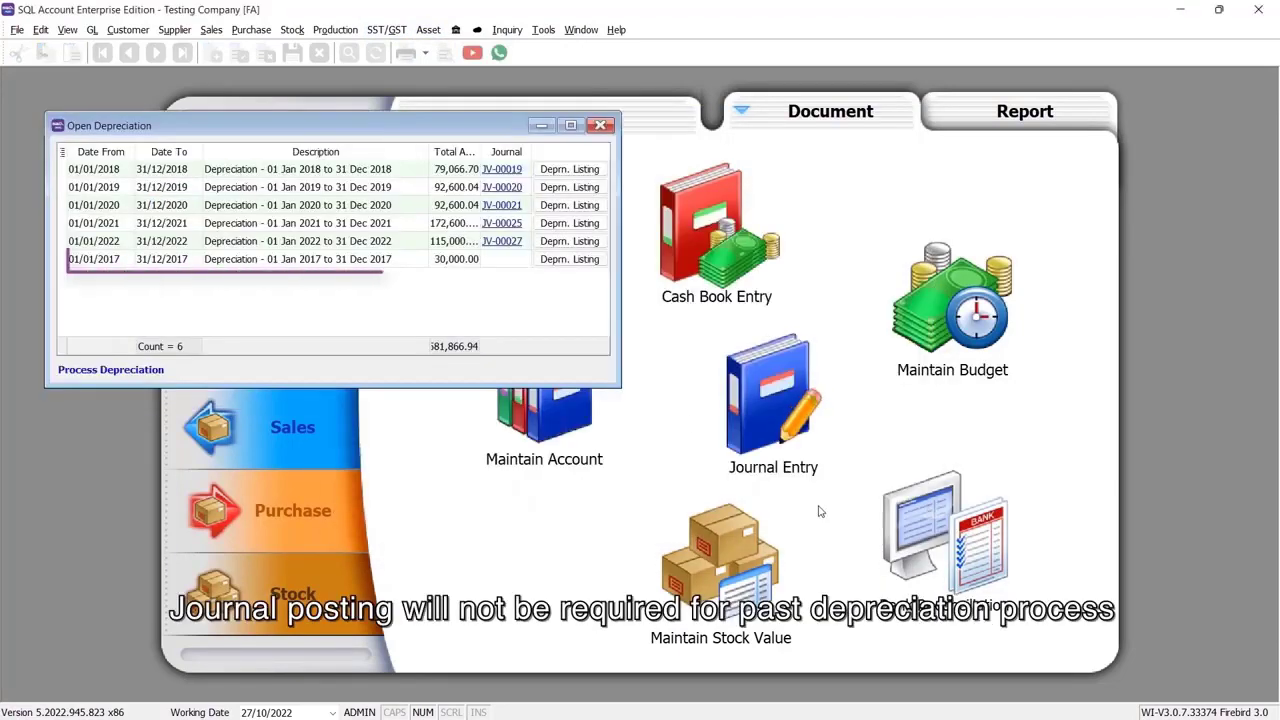
click(390, 263)
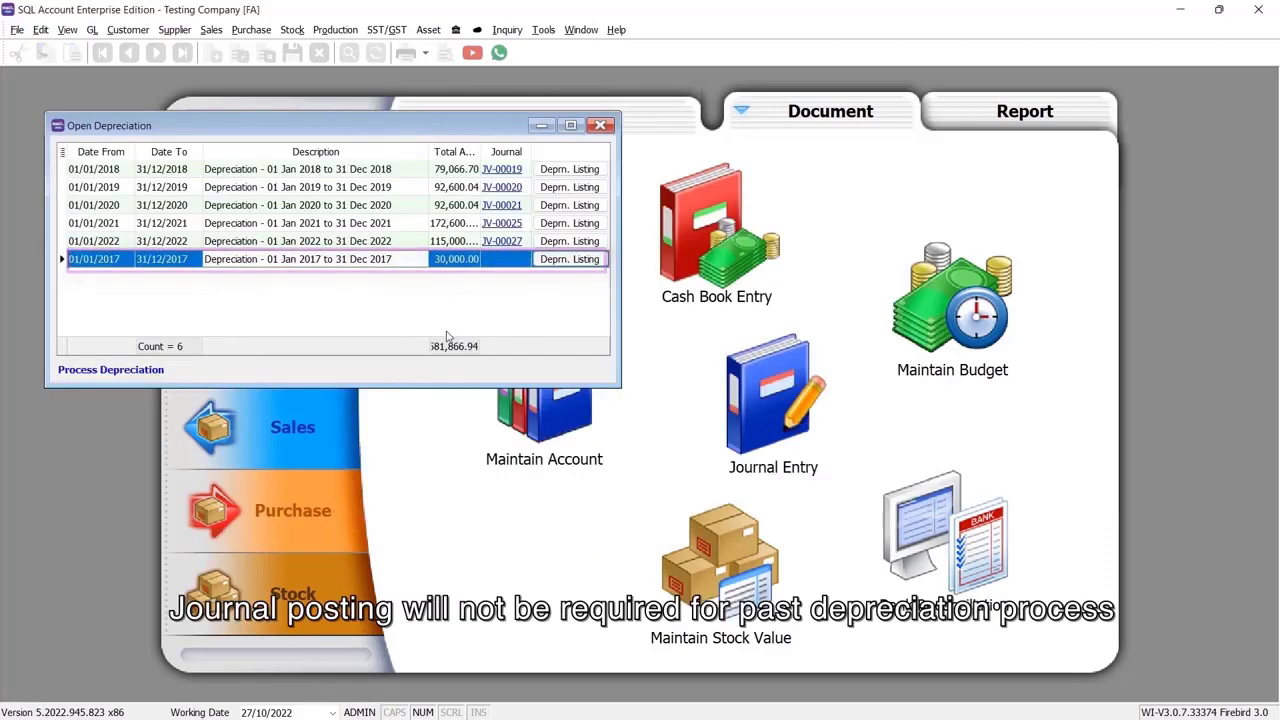
Step: Close the depreciation list and open the Asset Opening vs GL Maintain Opening Balance report
click(600, 125)
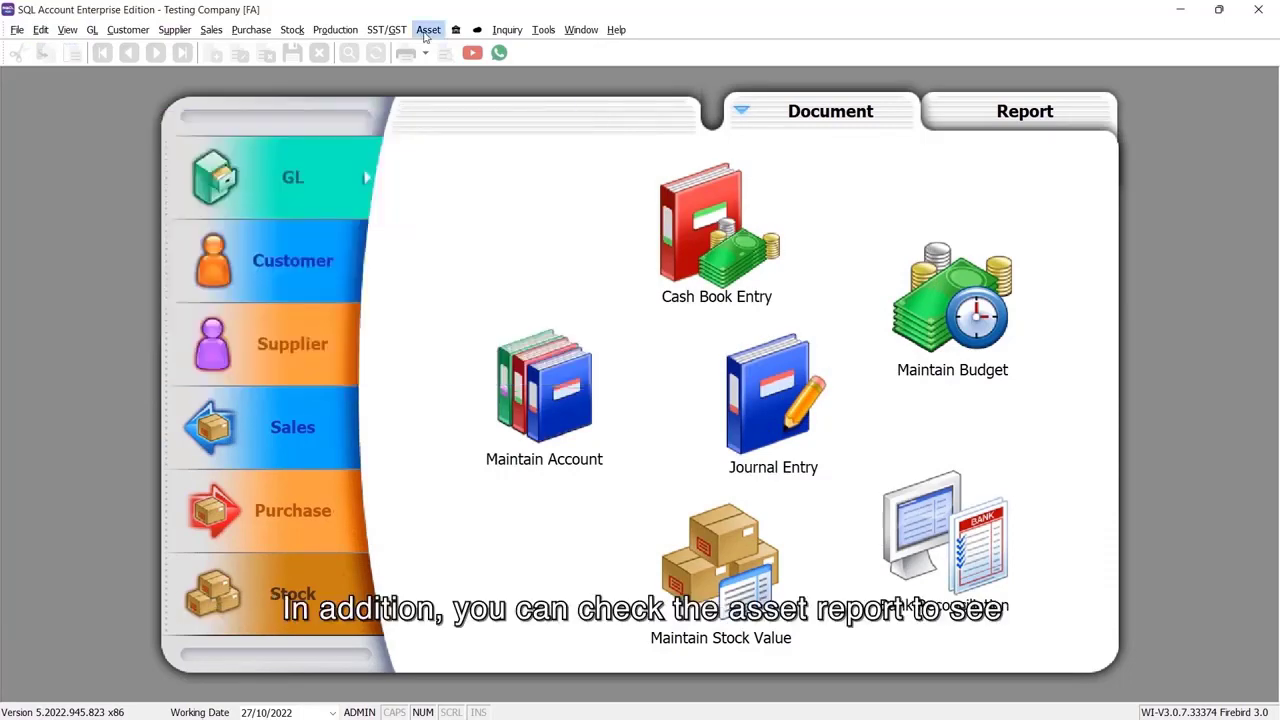
click(428, 29)
click(447, 58)
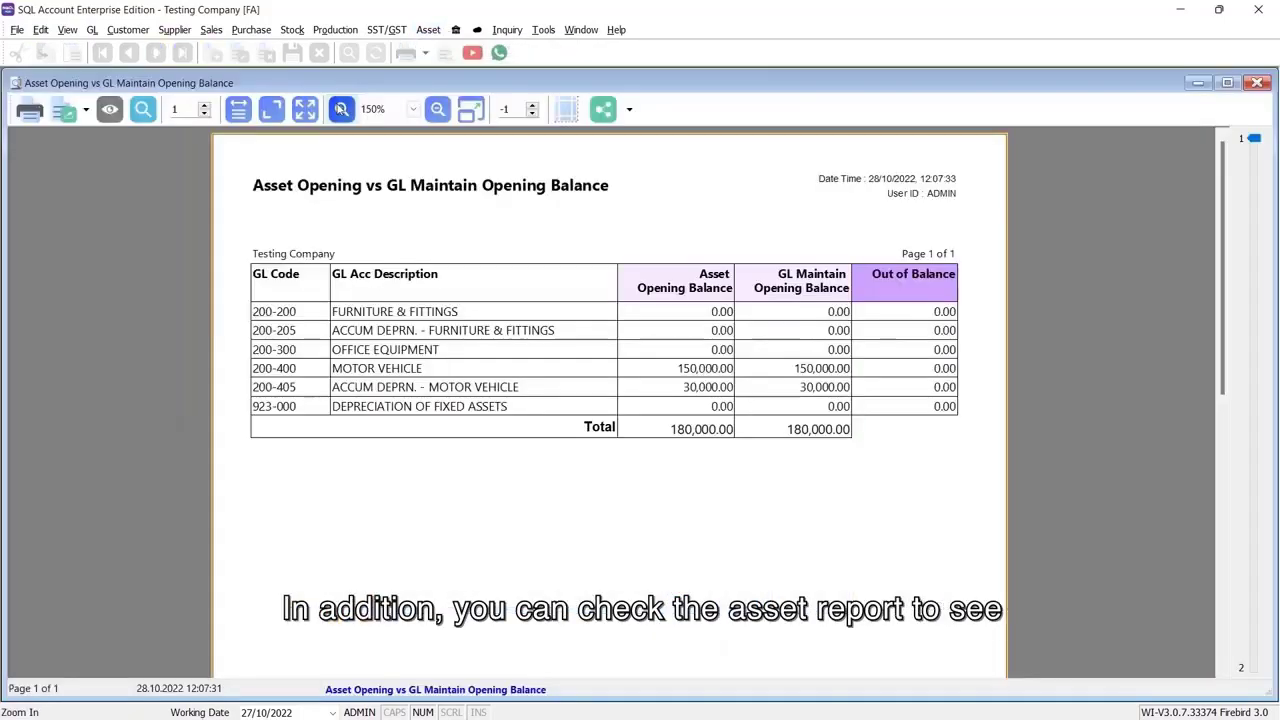